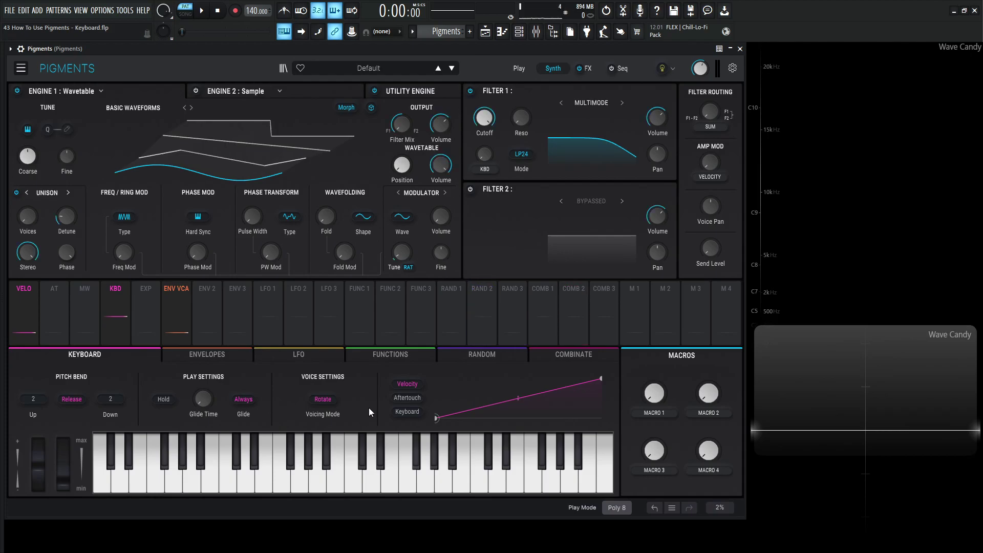
Step: Set Engine 1's type to Analog
left_click(20, 68)
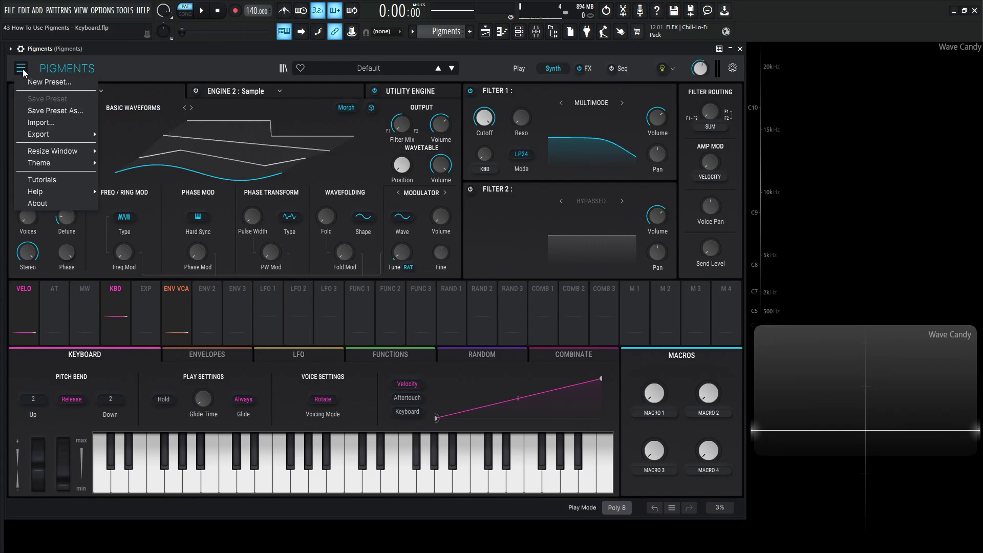
left_click(91, 95)
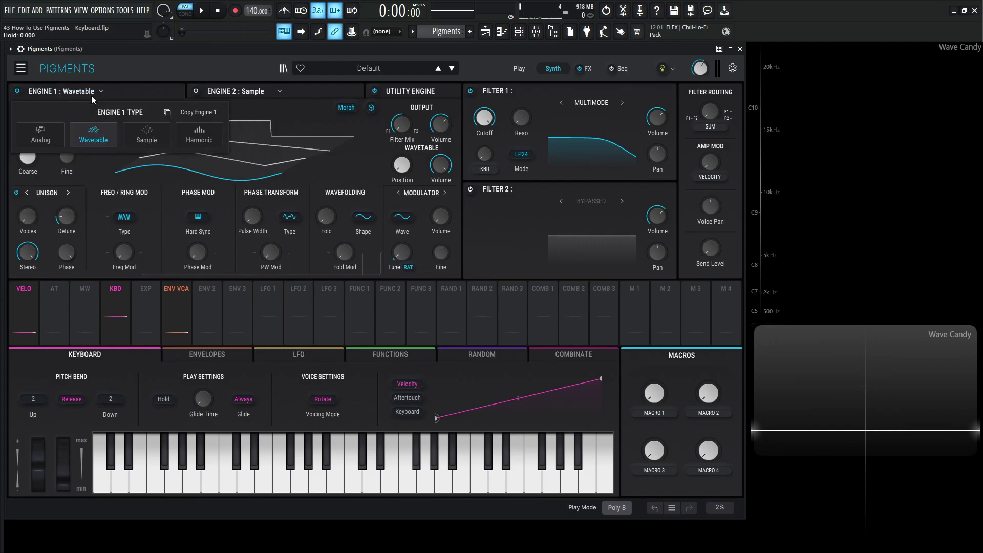
left_click(50, 134)
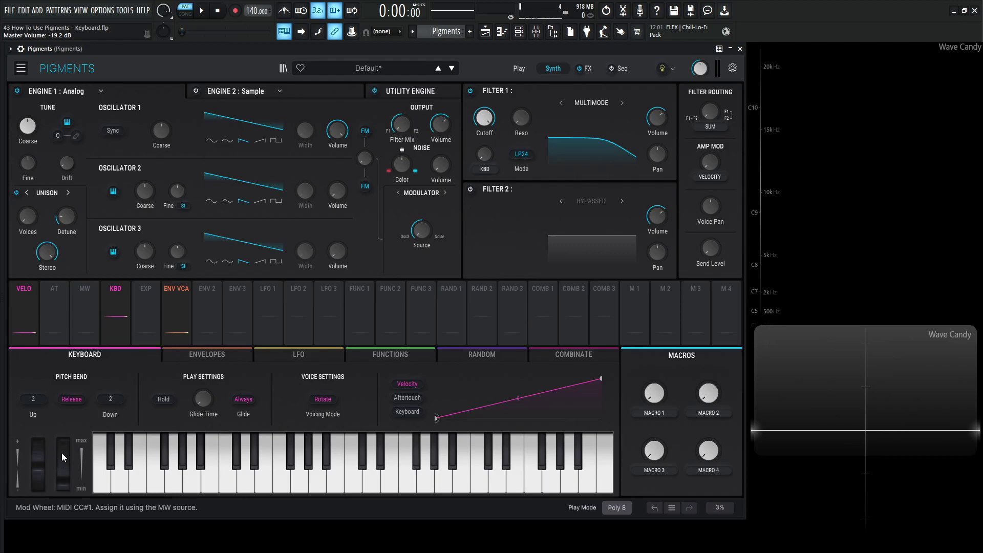
Step: Try the pitch bend wheel, including with an upward bend range of 12 semitones, and reset the range to 2 semitones
left_click_drag(38, 459, 39, 447)
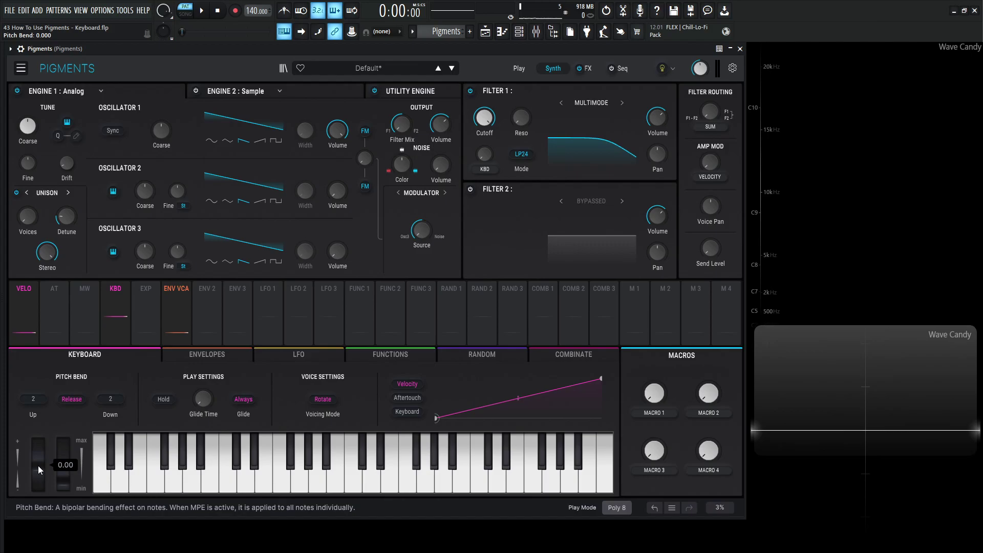
left_click_drag(45, 459, 39, 485)
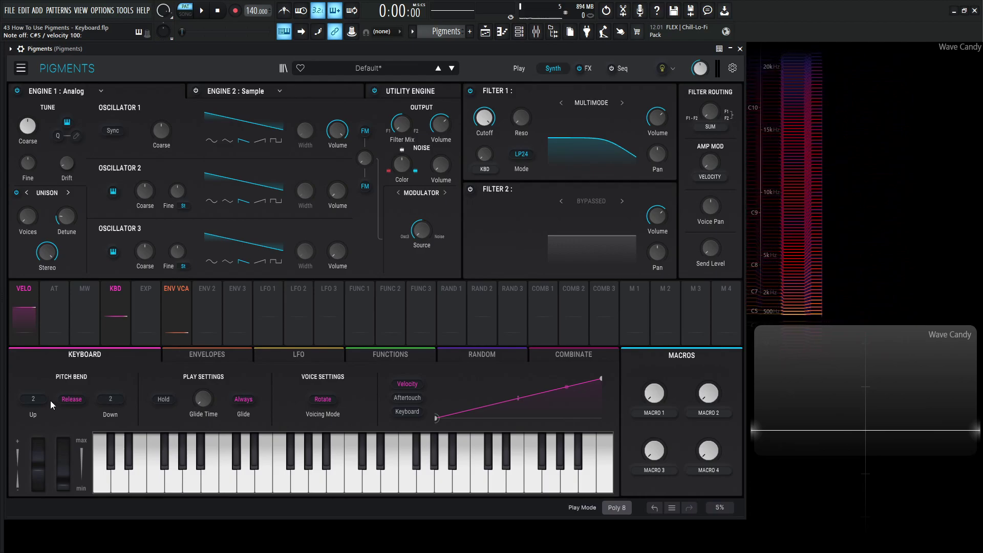
left_click_drag(33, 398, 33, 353)
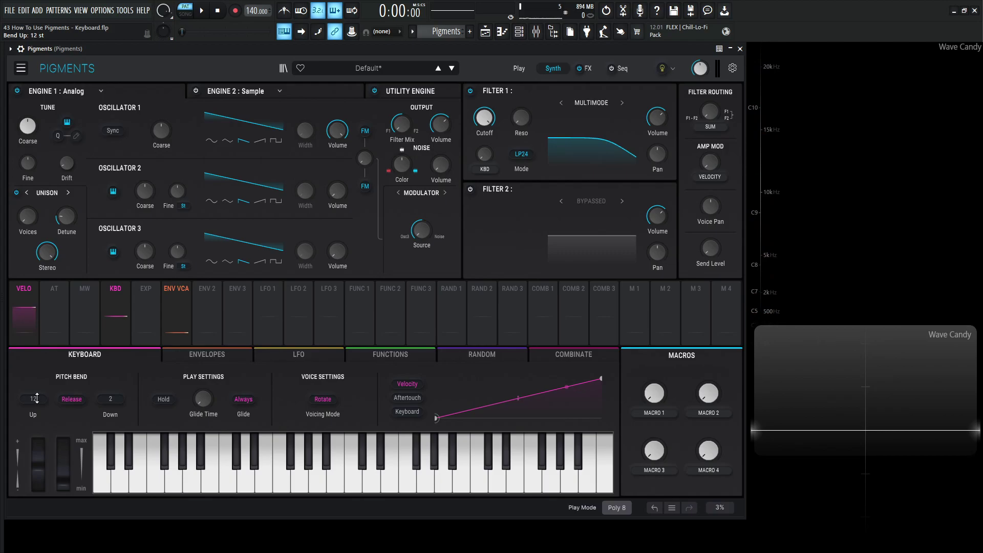
key("2")
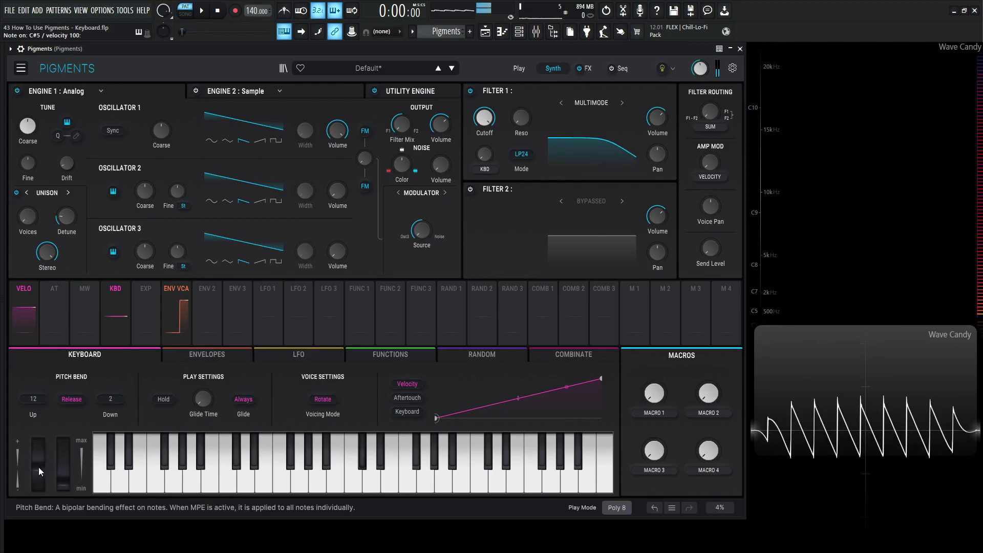
mouse_move(38, 467)
left_mouse_down()
mouse_move(38, 441)
mouse_move(39, 482)
left_mouse_up()
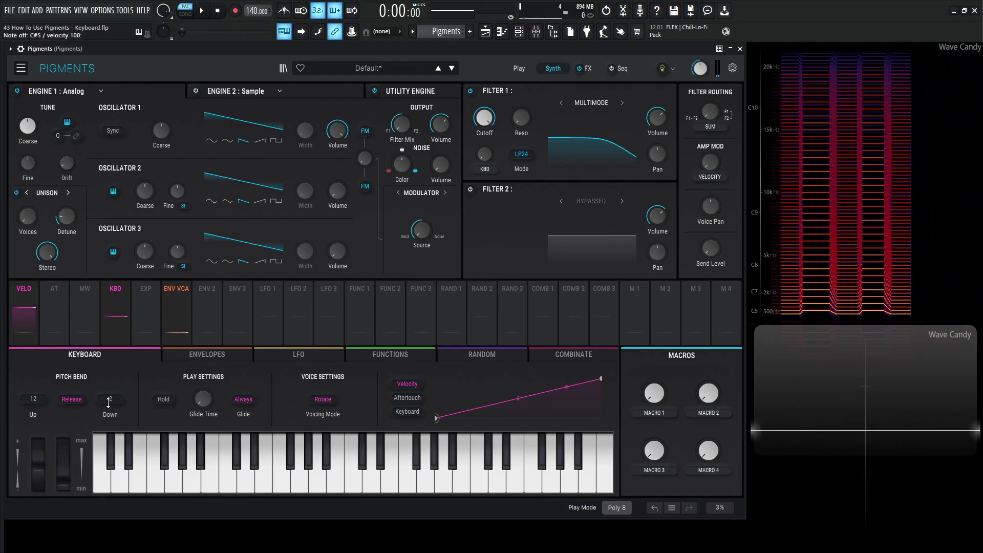
double_click(33, 399)
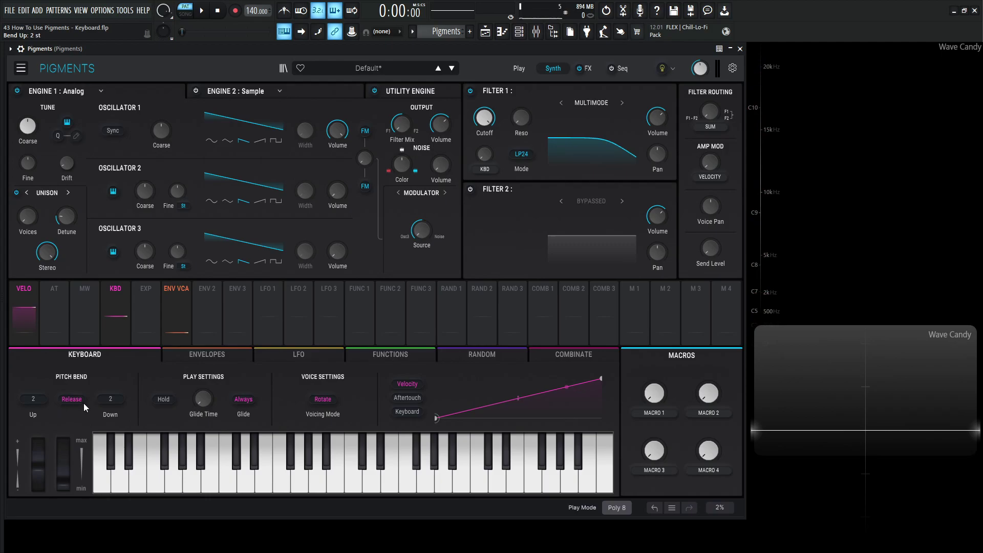
Step: Lengthen the Env VCA release to about 5.70 s and move the pitch bend wheel while notes fade out
left_click(211, 353)
left_click_drag(185, 430, 185, 434)
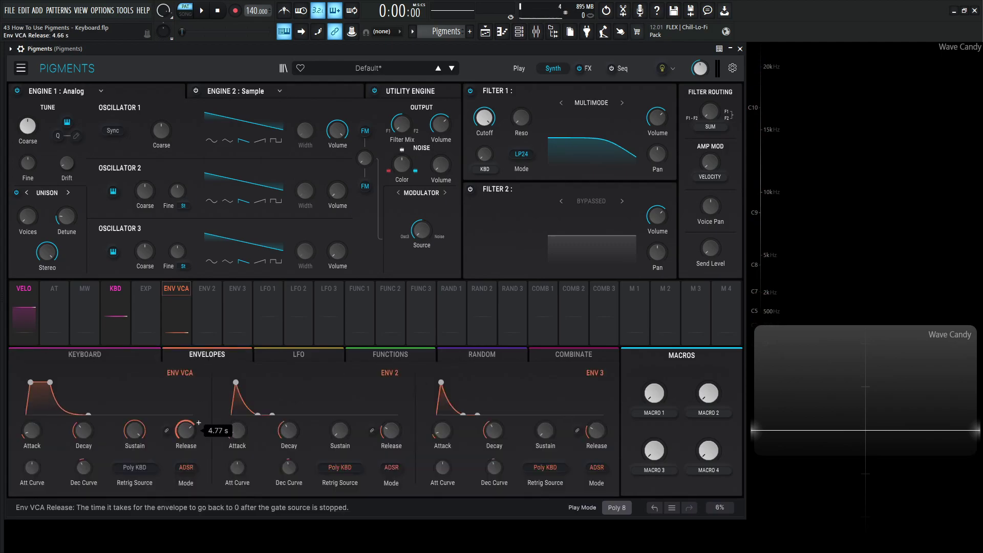
left_click(96, 355)
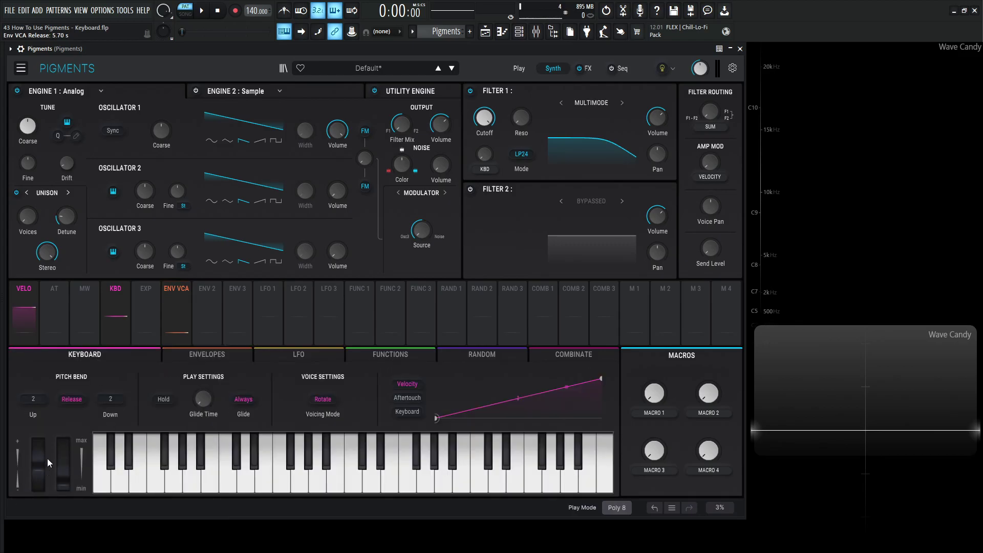
mouse_move(46, 456)
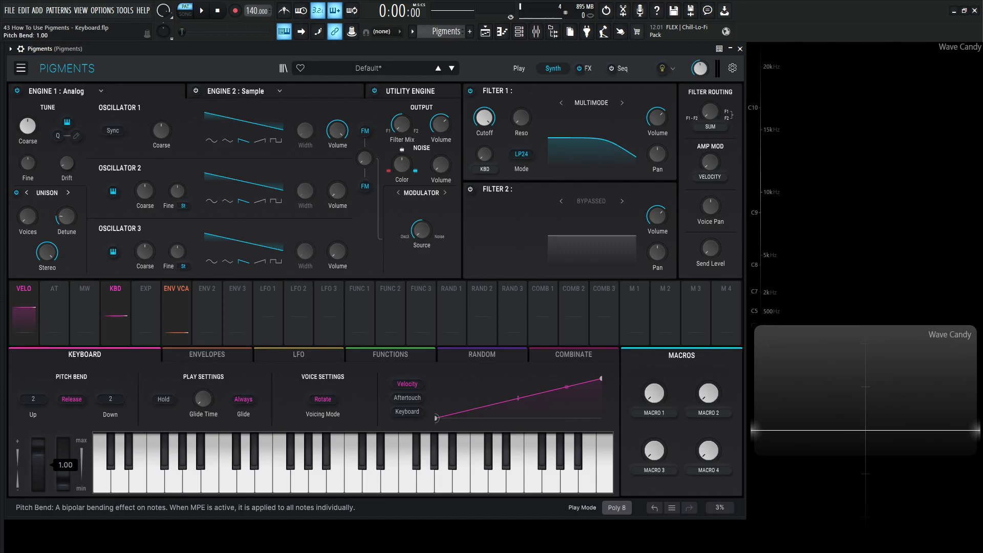
left_click_drag(38, 439, 38, 465)
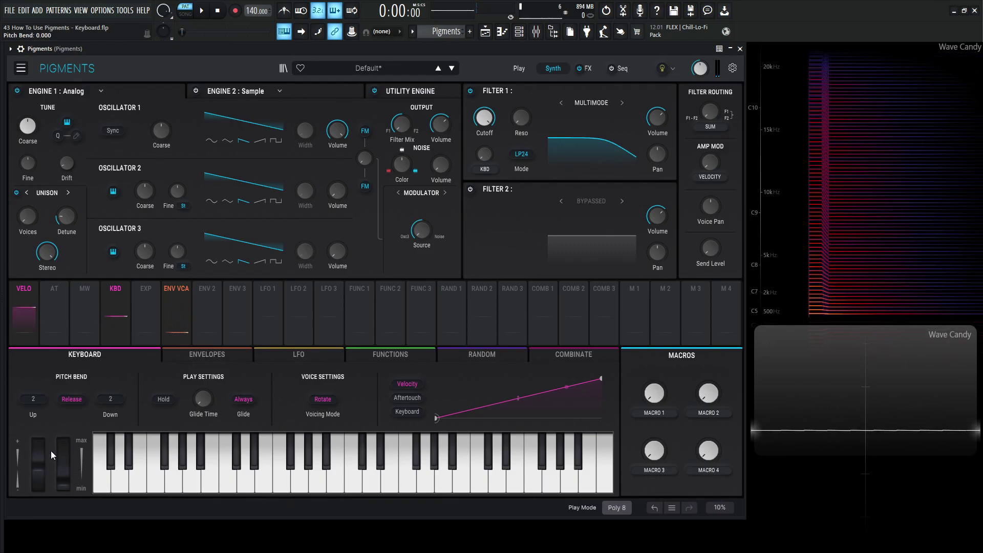
mouse_move(38, 464)
left_mouse_down()
mouse_move(38, 491)
mouse_move(38, 439)
mouse_move(34, 474)
left_mouse_up()
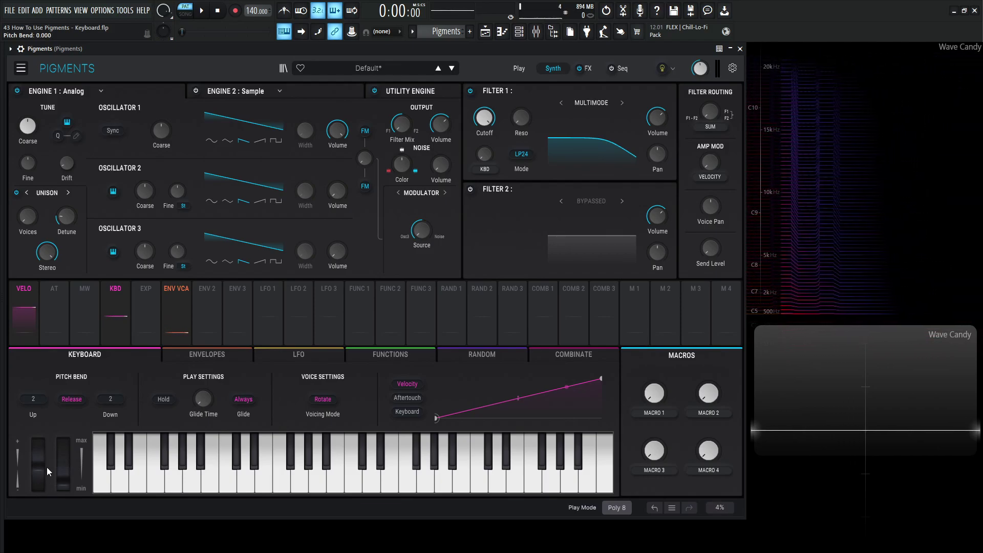
mouse_move(36, 464)
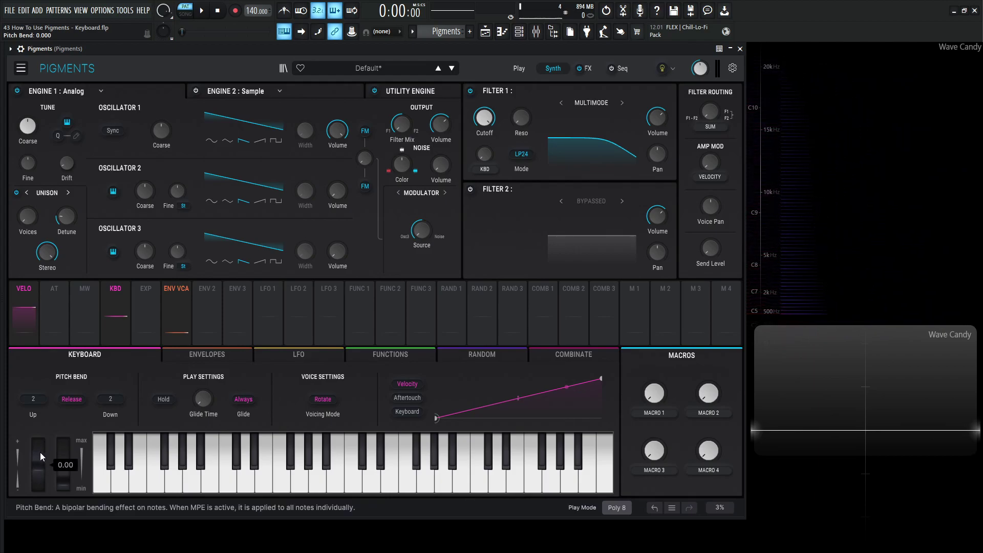
Step: Try the pitch bend wheel on fading notes with the pitch bend Release option off, and compare with it back on
left_click(67, 403)
left_click_drag(39, 471, 39, 464)
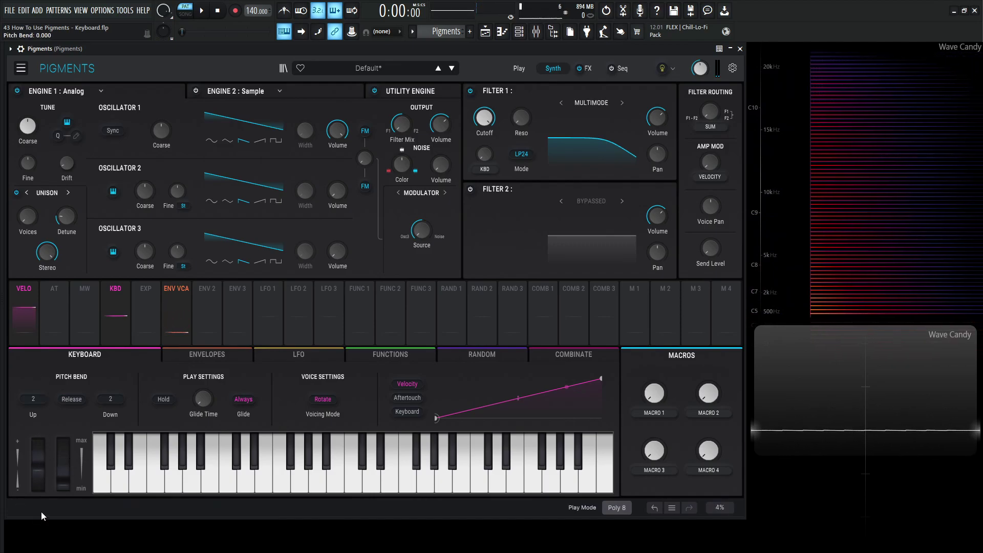
left_click(72, 400)
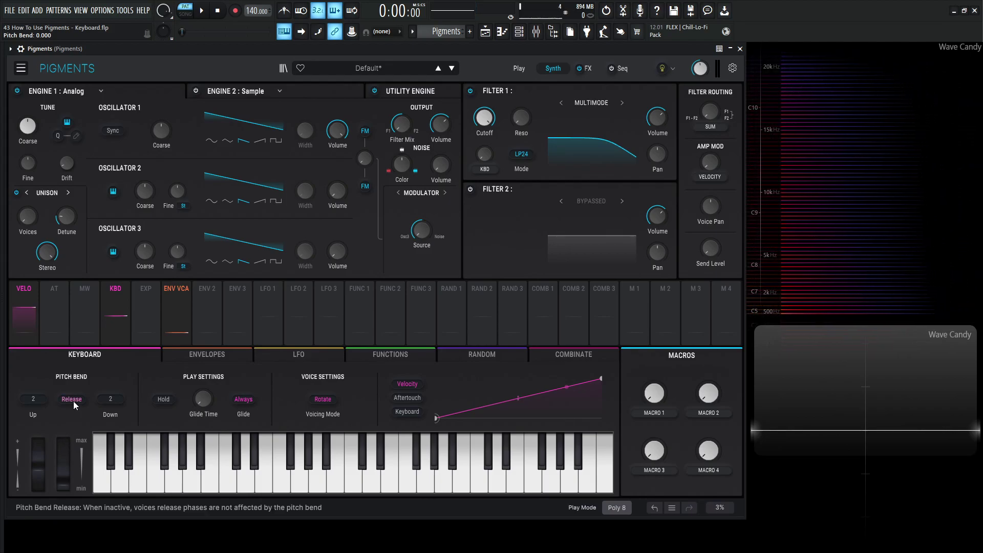
mouse_move(38, 463)
left_mouse_down()
mouse_move(38, 453)
mouse_move(38, 499)
mouse_move(37, 462)
left_mouse_up()
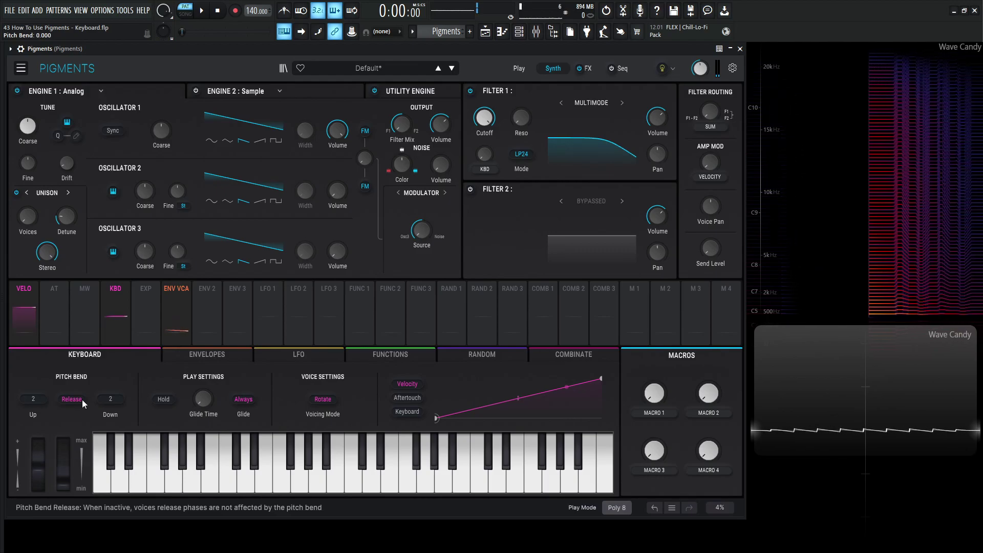
Step: Reset the Env VCA release to 0.300 s and return to the keyboard settings
left_click(182, 354)
left_click(121, 359)
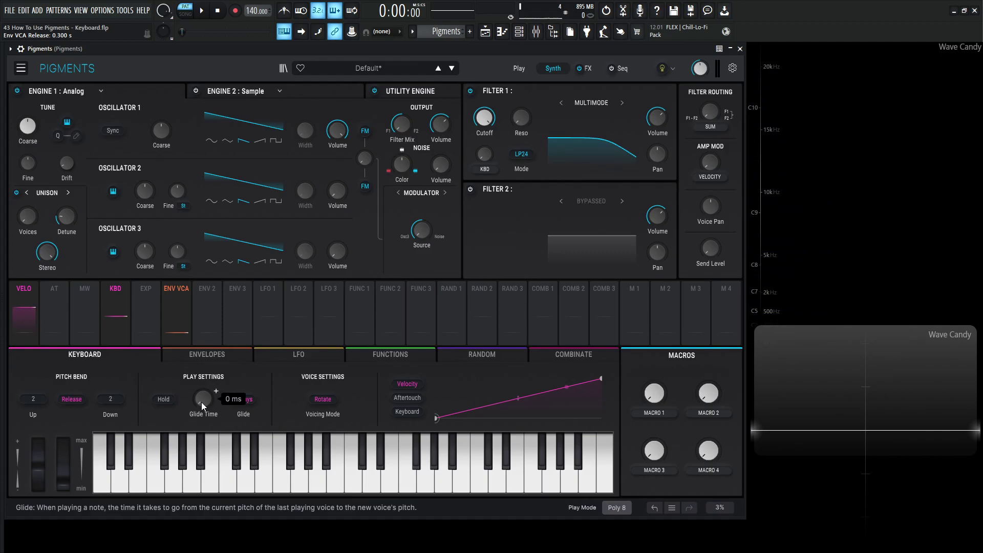
Step: Set the Glide Time to about 136 ms and play several notes to hear the pitch slide
mouse_move(201, 402)
left_mouse_down()
mouse_move(201, 389)
mouse_move(201, 401)
left_mouse_up()
key("q")
key("t")
key("i")
key("9")
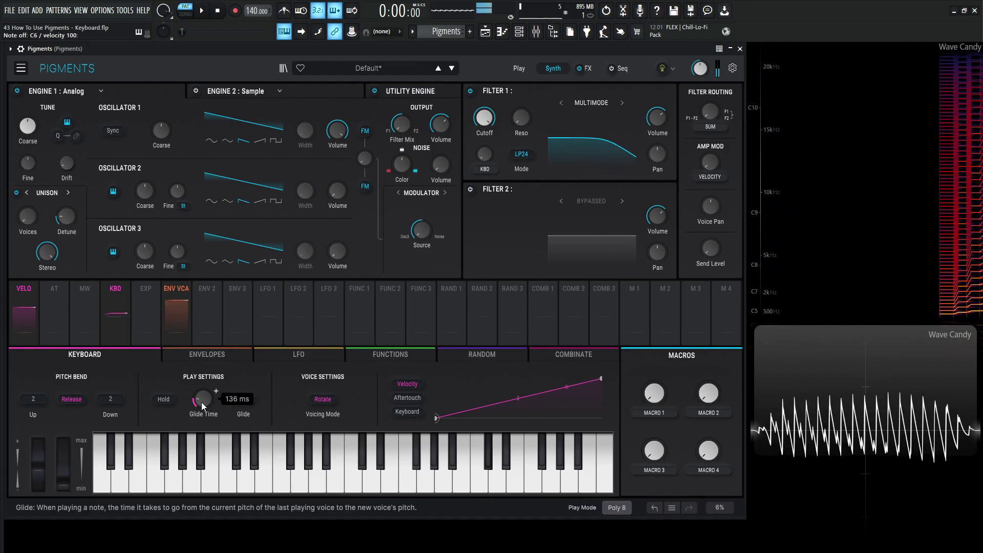
Step: Lower Filter 1's cutoff to about 2519 Hz while playing notes
key("2")
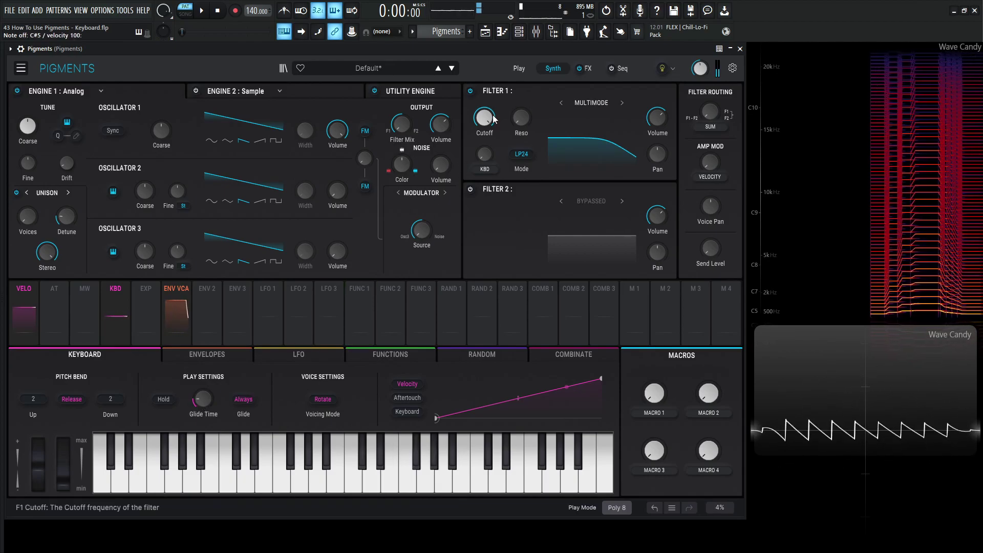
key("j")
left_click_drag(495, 114, 486, 123)
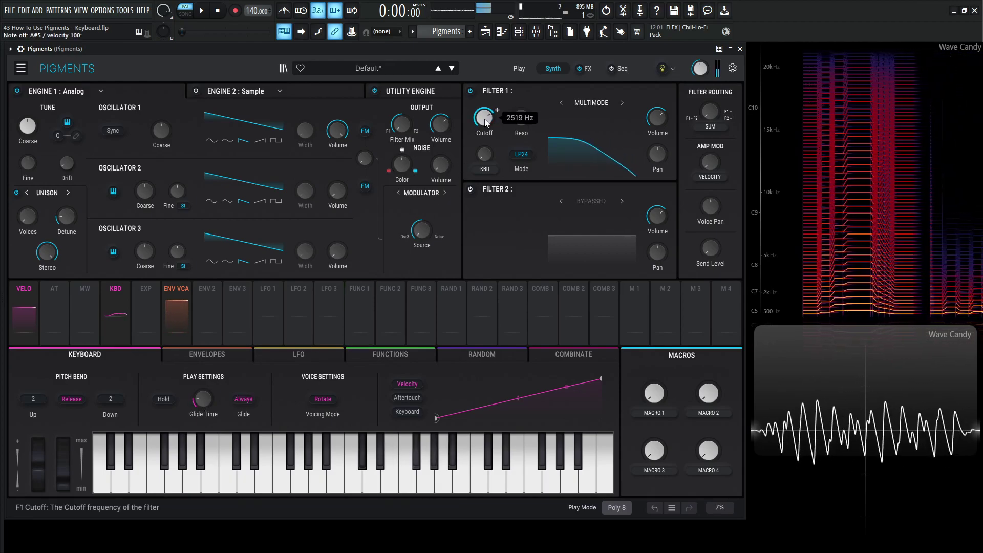
Step: Raise the Glide Time to about 471 ms and play low and high notes with glide set to Always
mouse_move(202, 400)
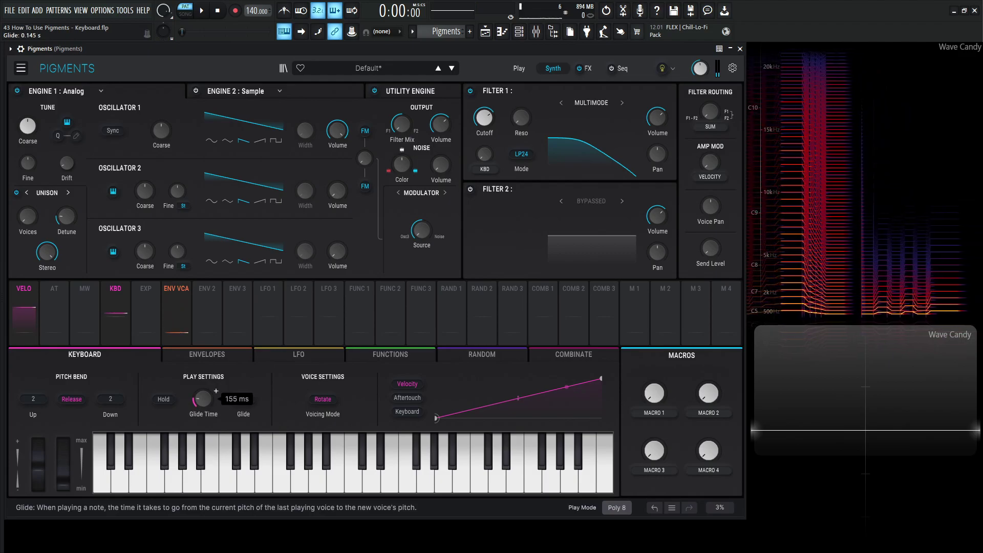
left_click_drag(203, 401, 203, 397)
key("s")
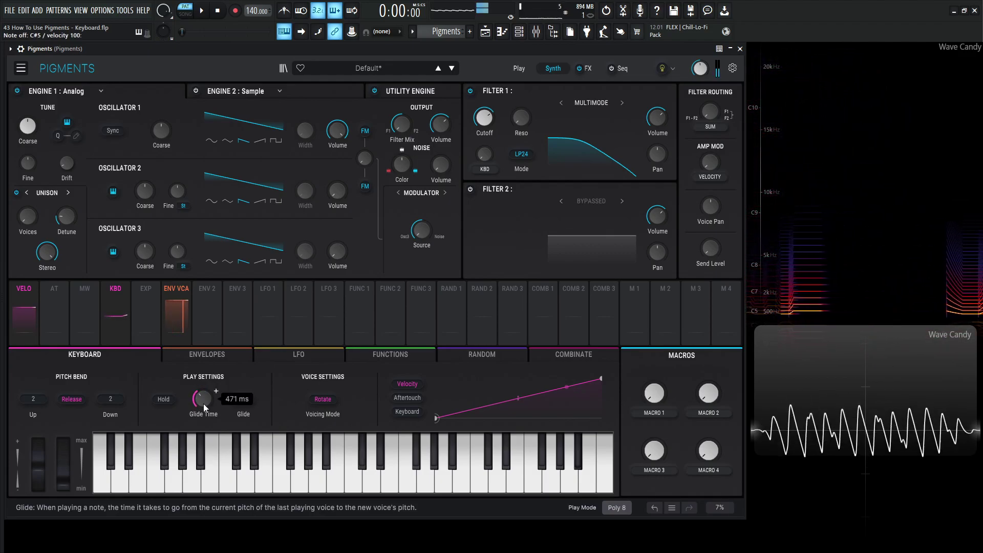
key("s")
key("7")
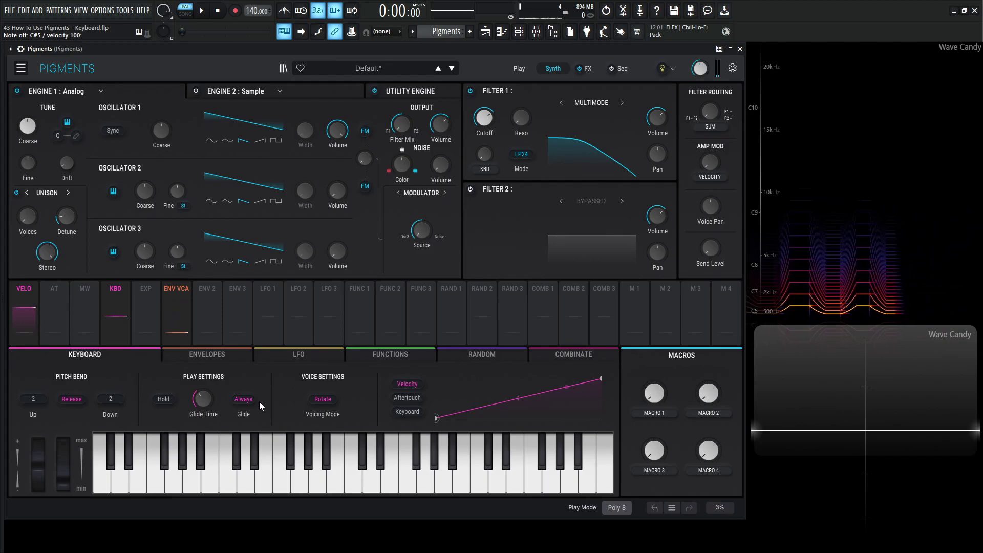
key("s")
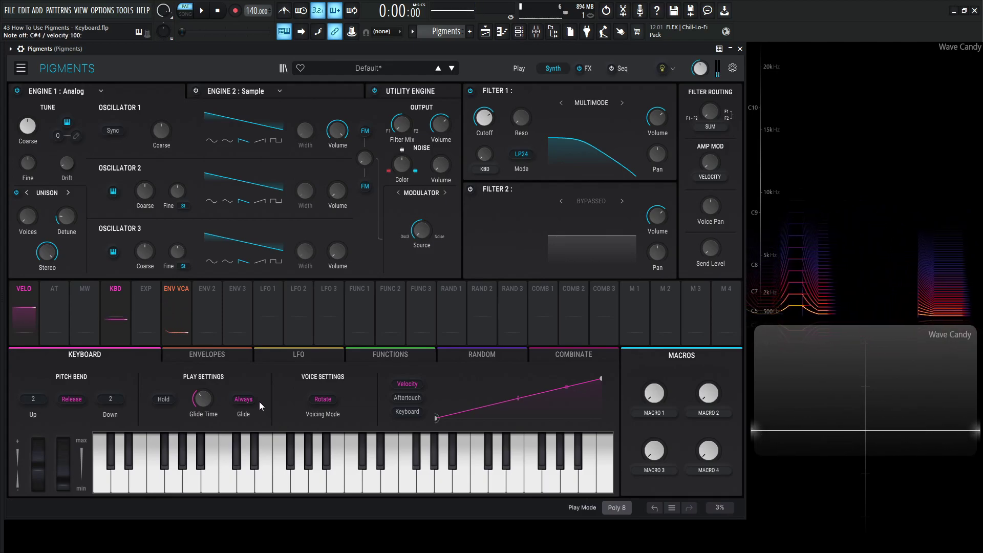
key("i")
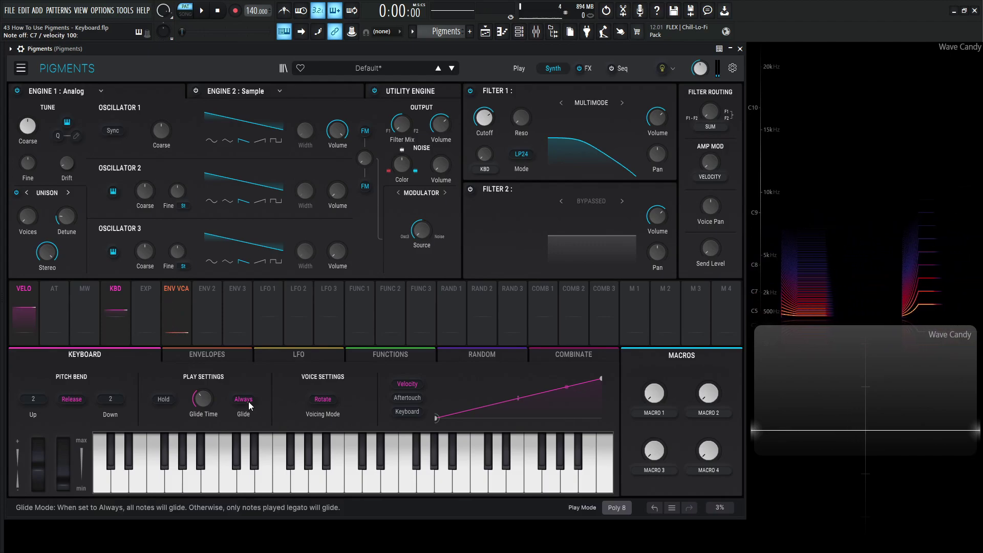
Step: Switch the glide mode to Legato and play separate and overlapping notes to compare the glide
left_click(247, 401)
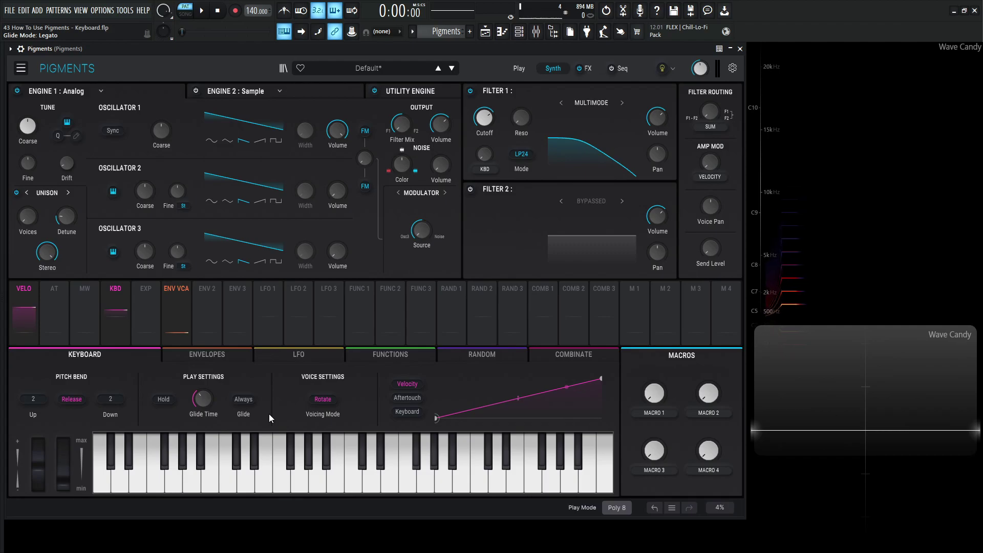
key("s")
key("s")
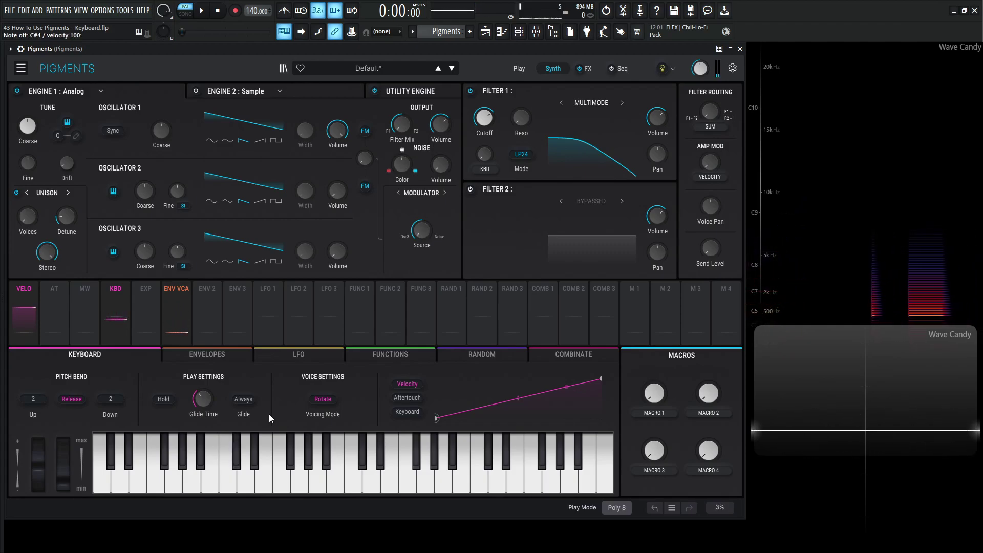
key("i")
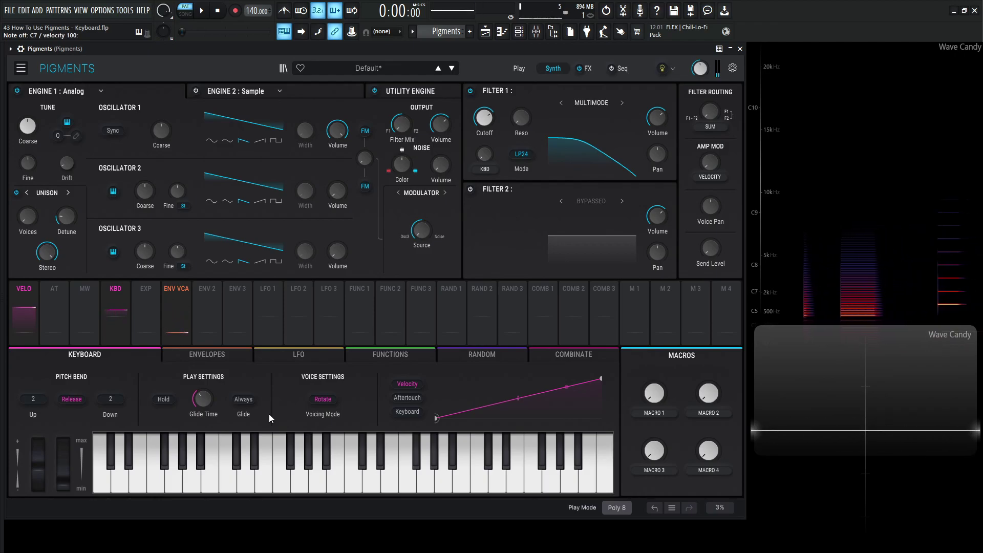
key("i")
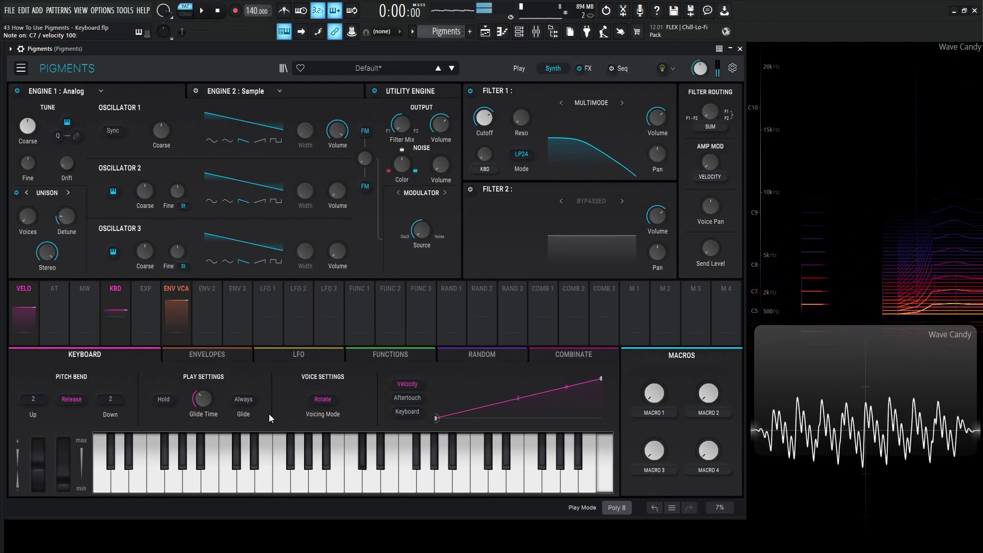
key("s")
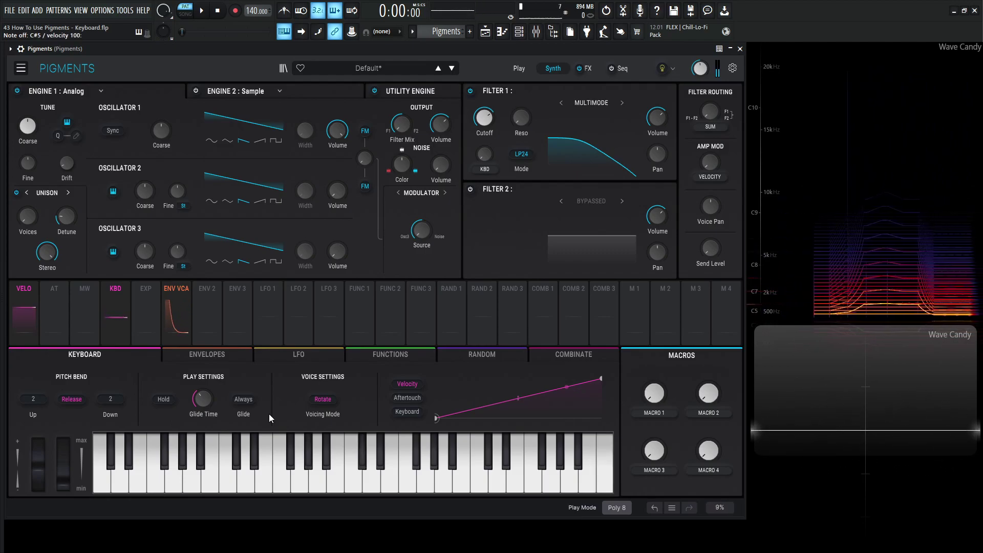
Step: Set the glide mode back to Always and reset the Glide Time to 0 s
left_click(250, 397)
double_click(204, 398)
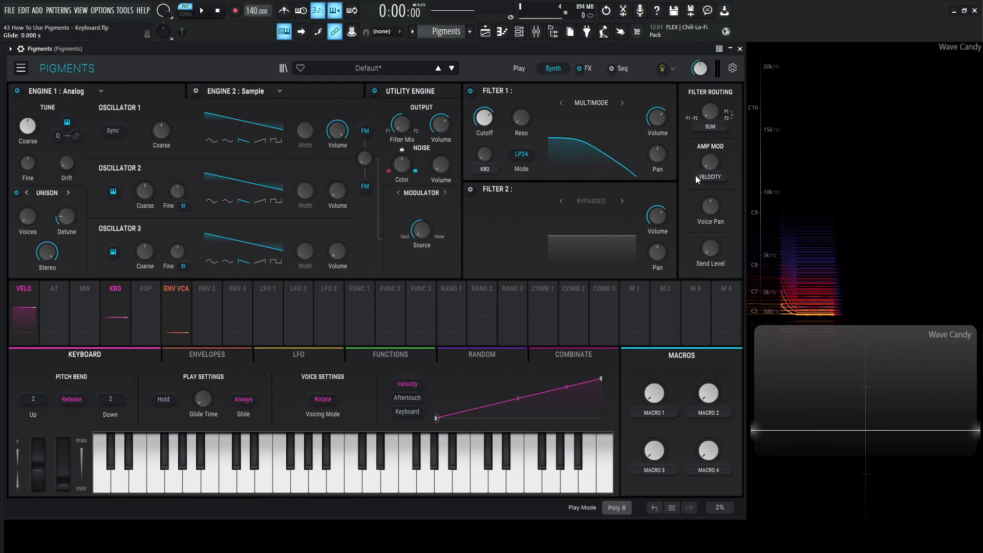
Step: Turn on the sequencer section and switch it to Arpeggiator mode
left_click(617, 71)
left_click(613, 69)
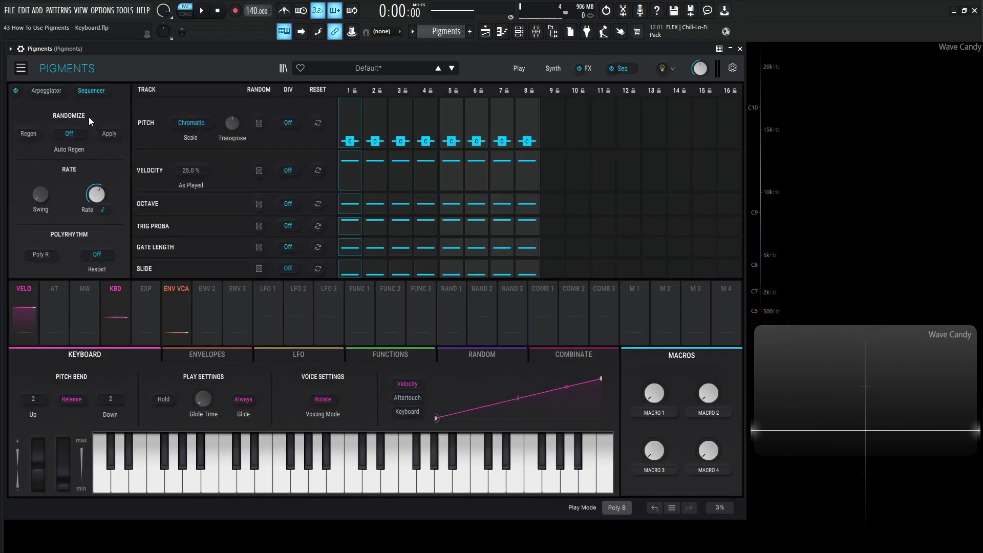
left_click(53, 94)
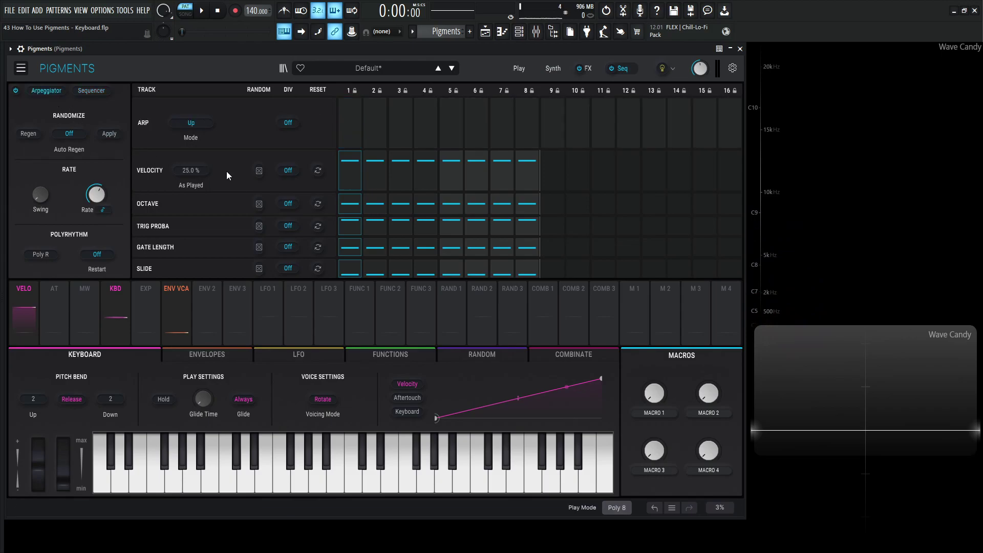
Step: Play notes through the arpeggiator, slow its rate, and use Hold to sustain them before switching Hold off
key("h")
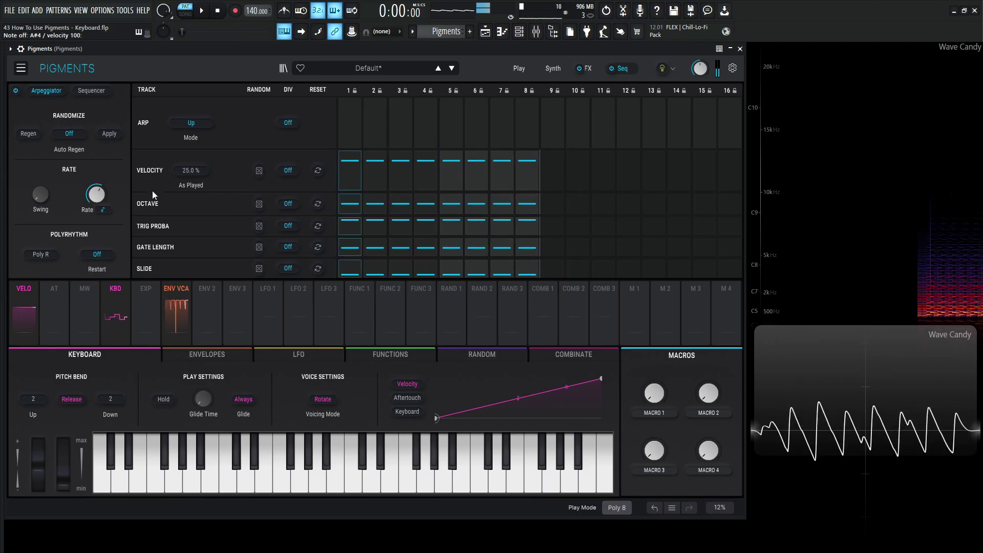
left_click_drag(100, 191, 101, 199)
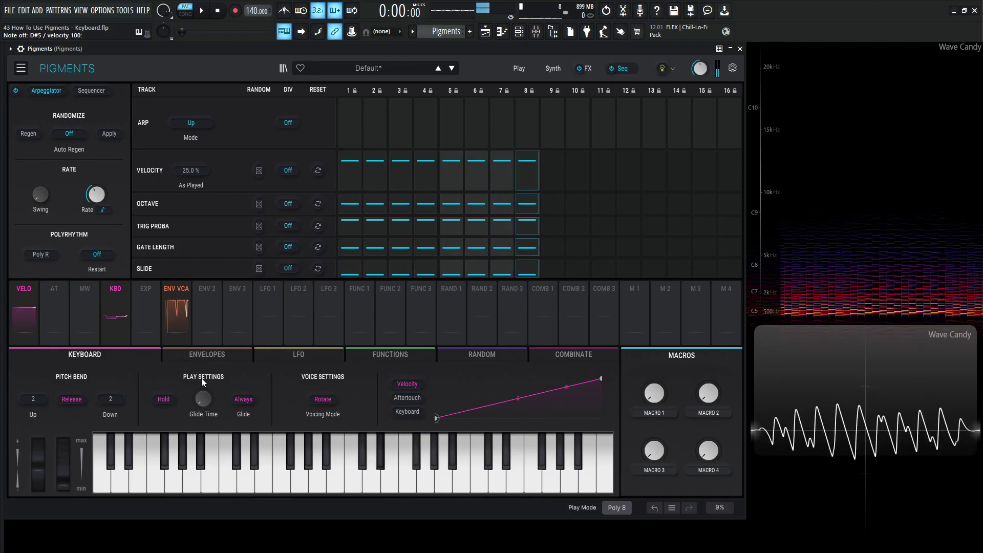
left_click(168, 398)
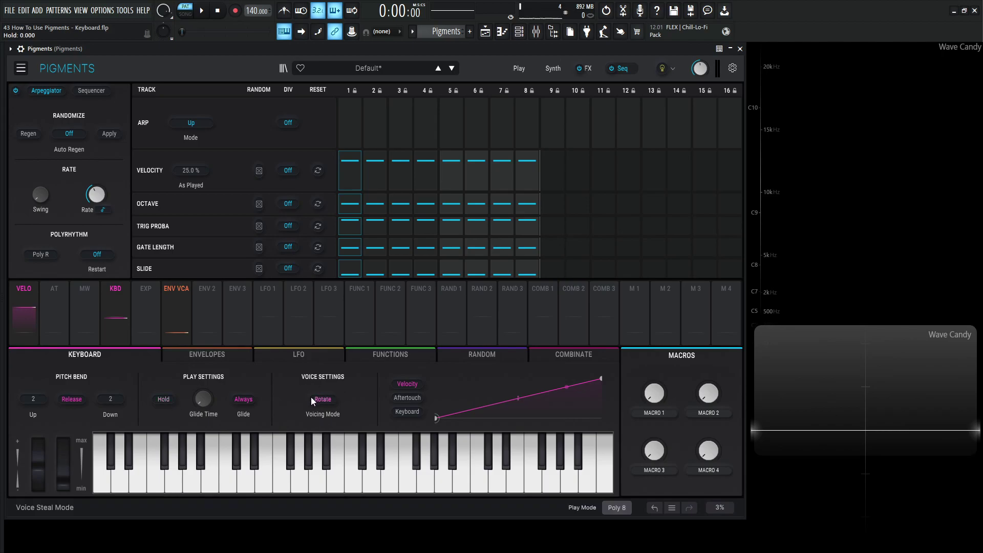
Step: Load a fresh default preset and set Engine 1 to Analog in the Synth view
left_click(21, 68)
left_click(82, 91)
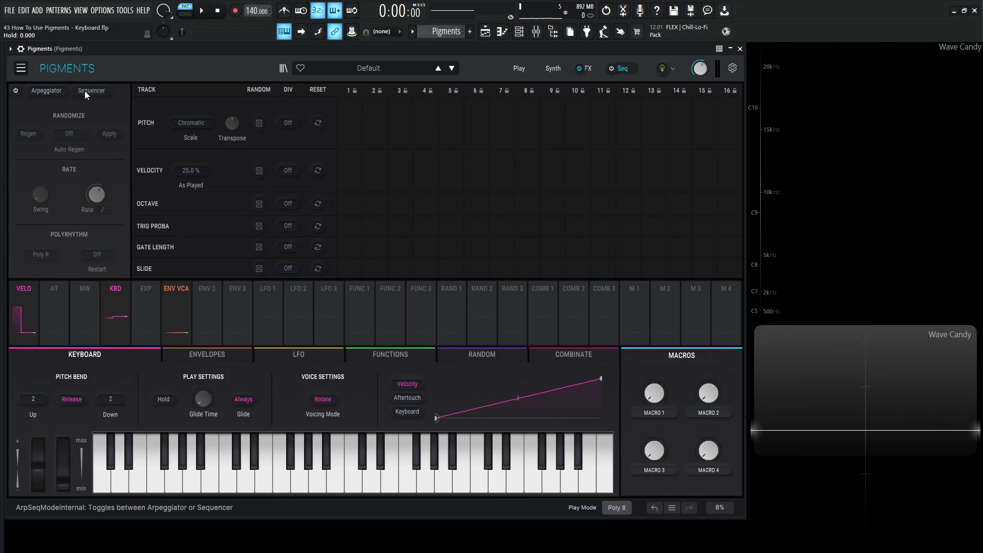
left_click(547, 69)
left_click(90, 93)
left_click(32, 136)
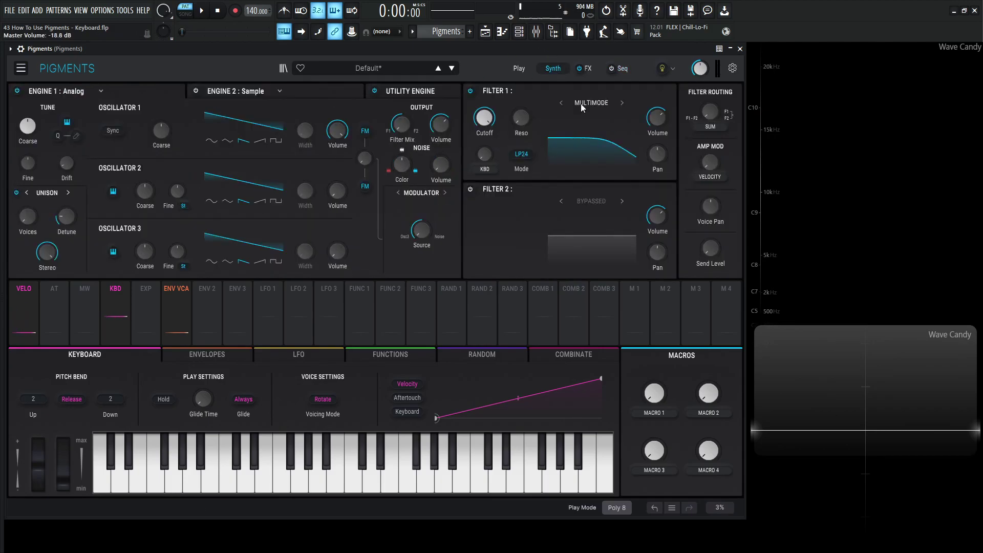
Step: Set the Filter 1 cutoff to 4570 Hz and play a run of notes
left_click_drag(495, 111, 484, 113)
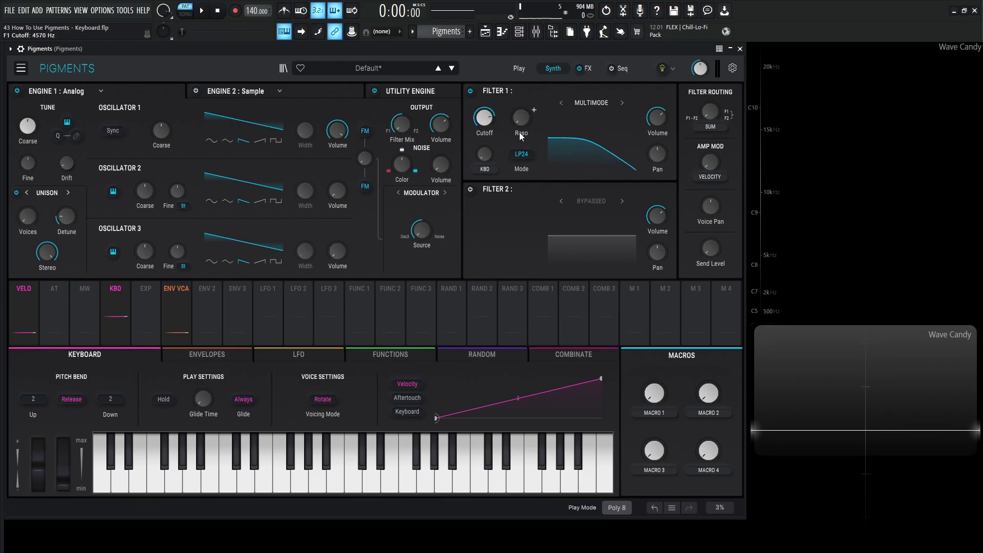
key("2")
key("5")
key("7")
key("2")
key("5")
key("6")
key("7")
key("2")
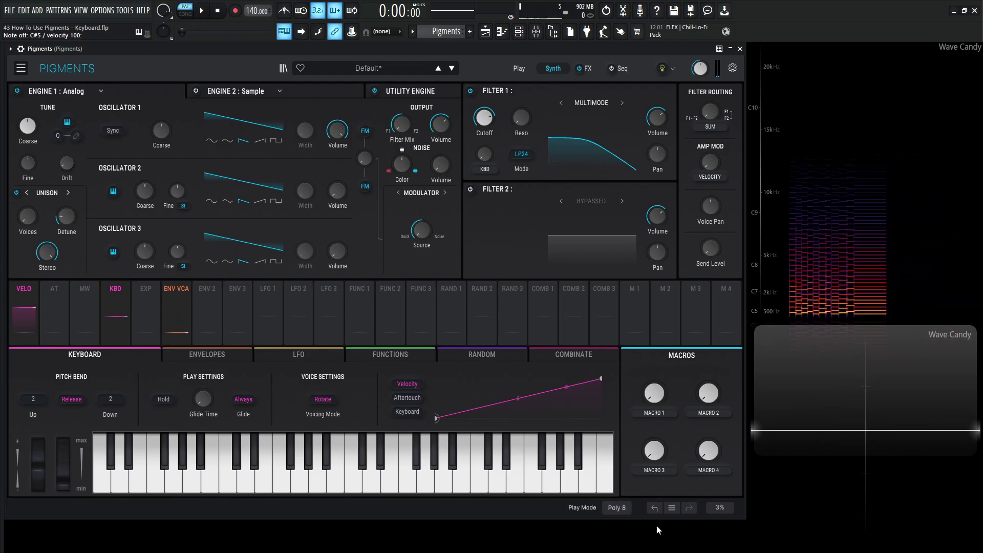
Step: Set the play mode to Poly 3 and play low and higher notes together
left_click(620, 509)
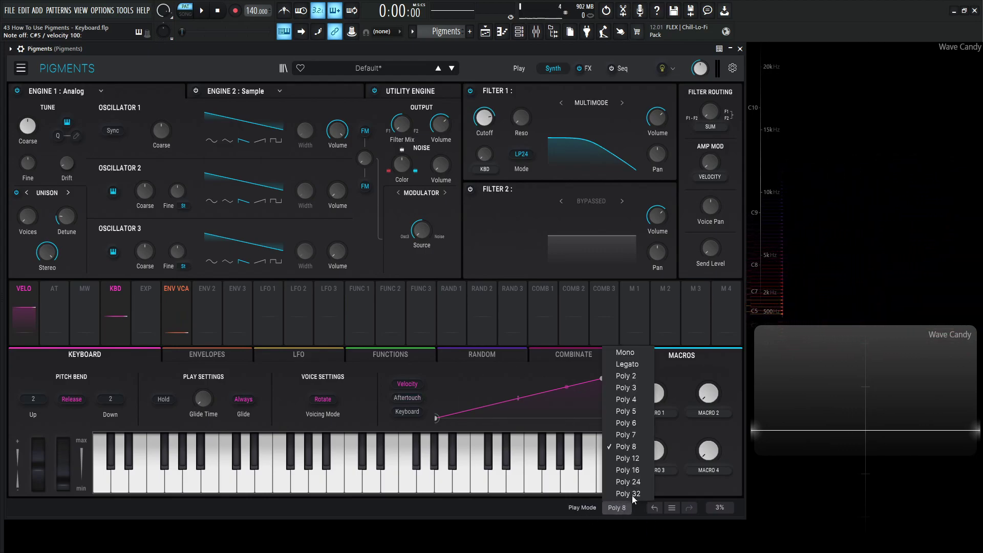
left_click(635, 388)
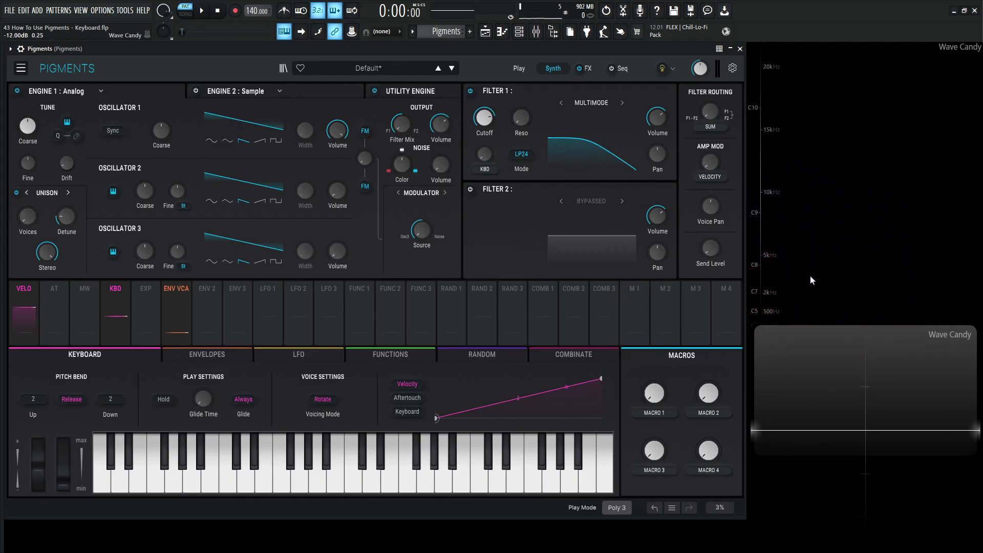
key("s")
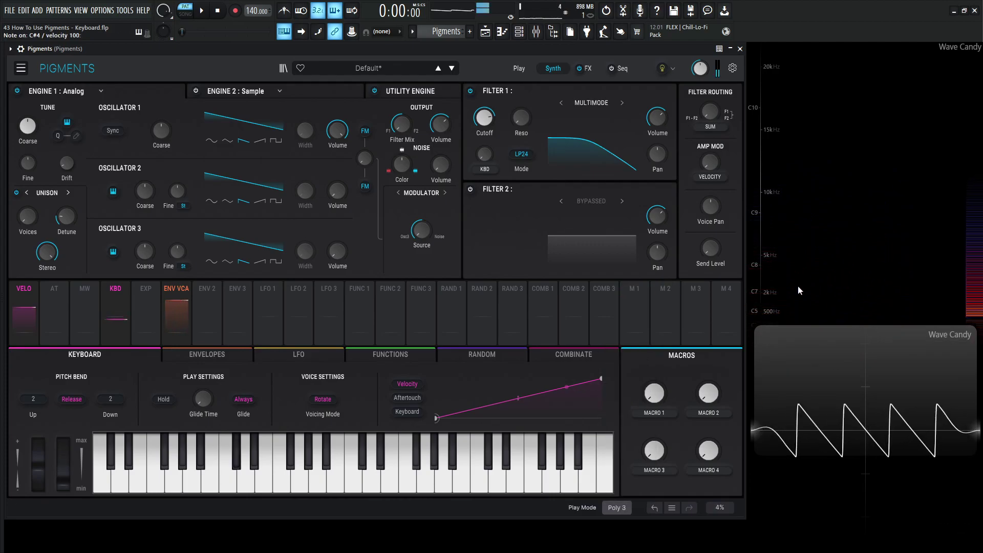
key("6")
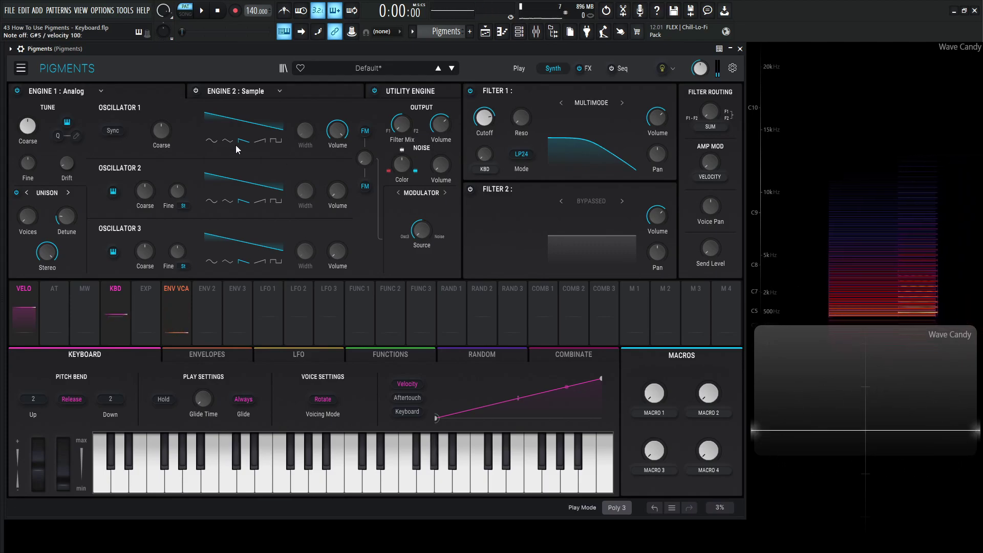
Step: Switch Oscillator 1 to a sine wave and stack four held notes to test the three-voice limit
left_click(212, 141)
mouse_move(644, 286)
key("s")
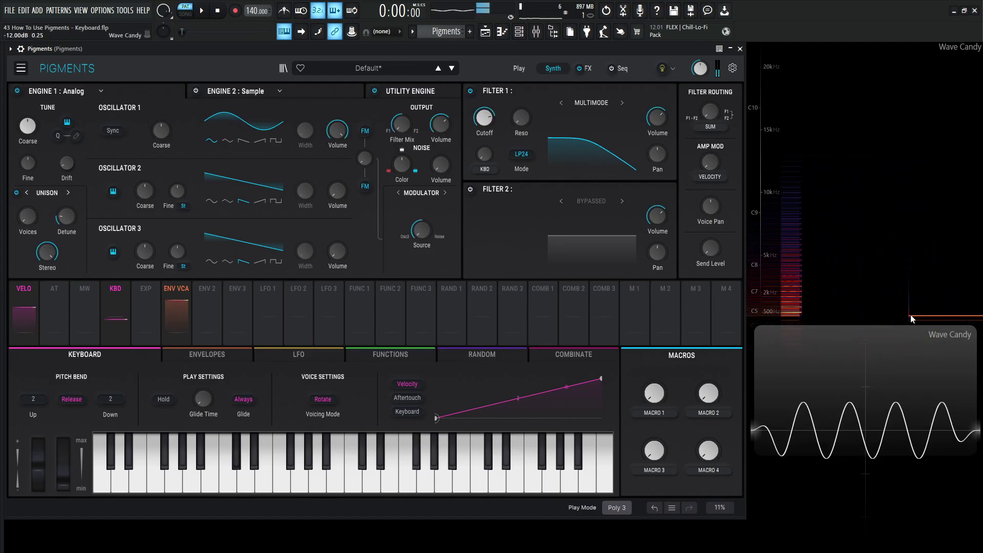
key("6")
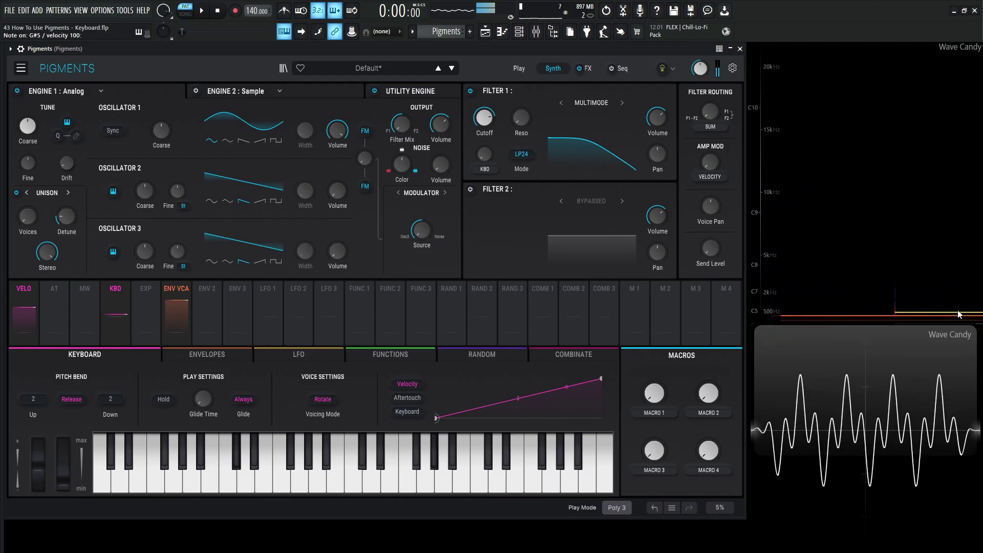
key("i")
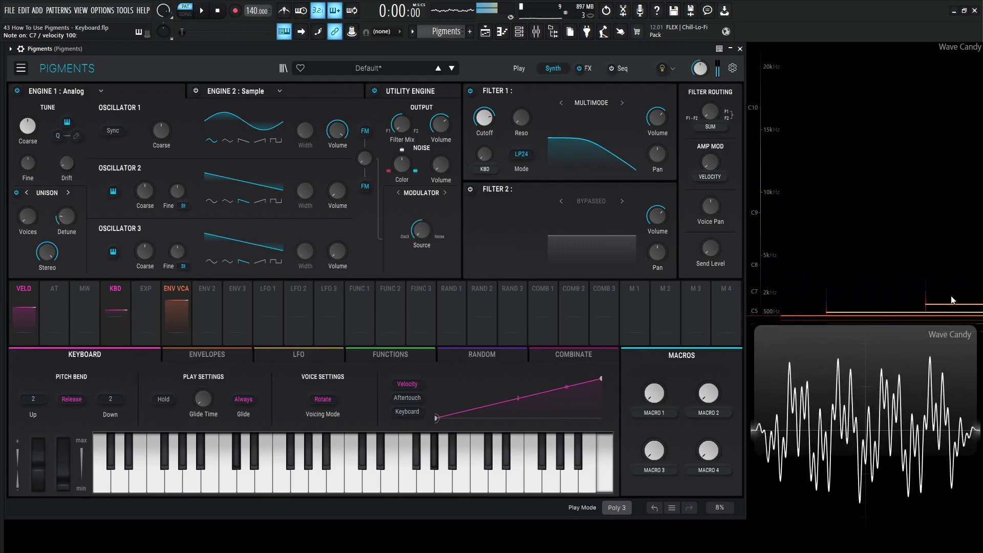
key("0")
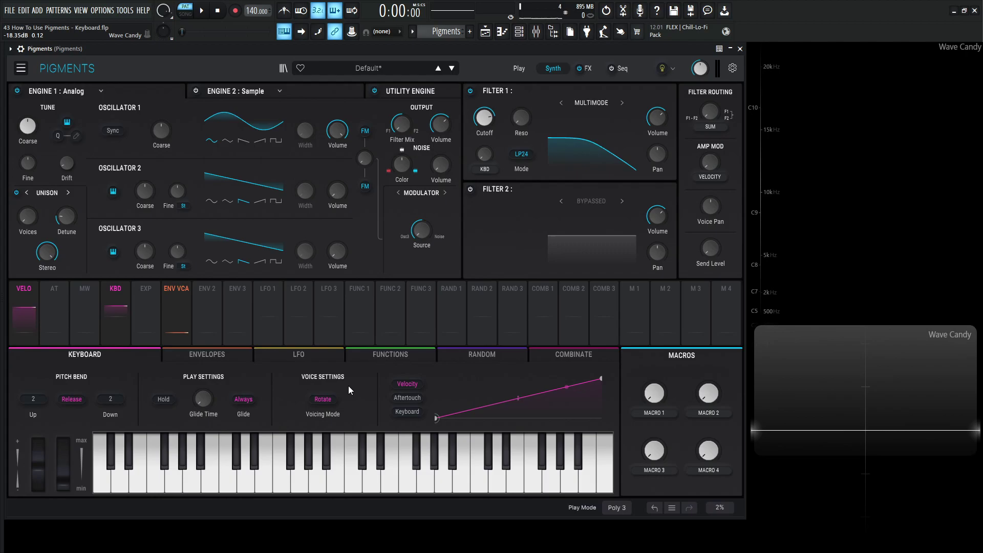
Step: Switch the voicing mode to Reassign and return it to Rotate
left_click(322, 398)
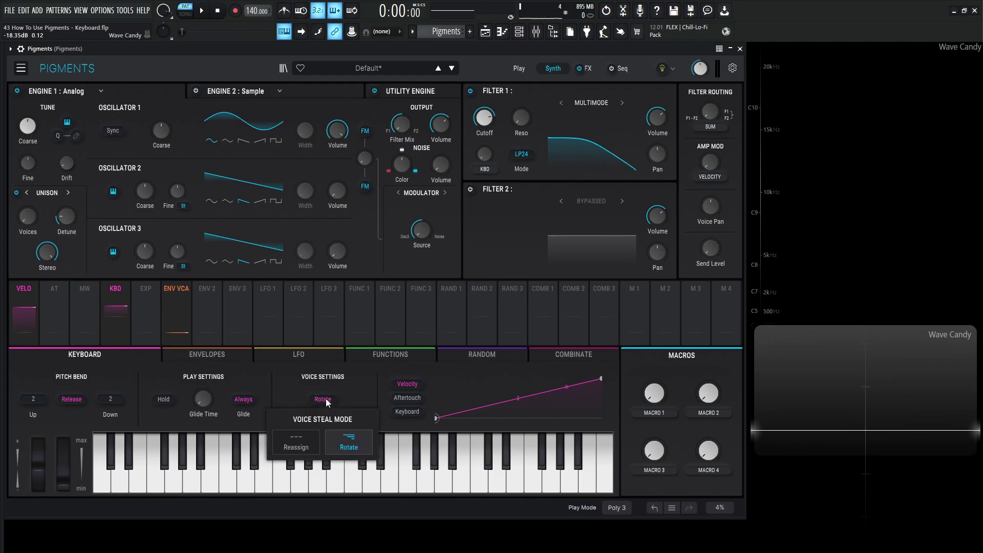
left_click(296, 444)
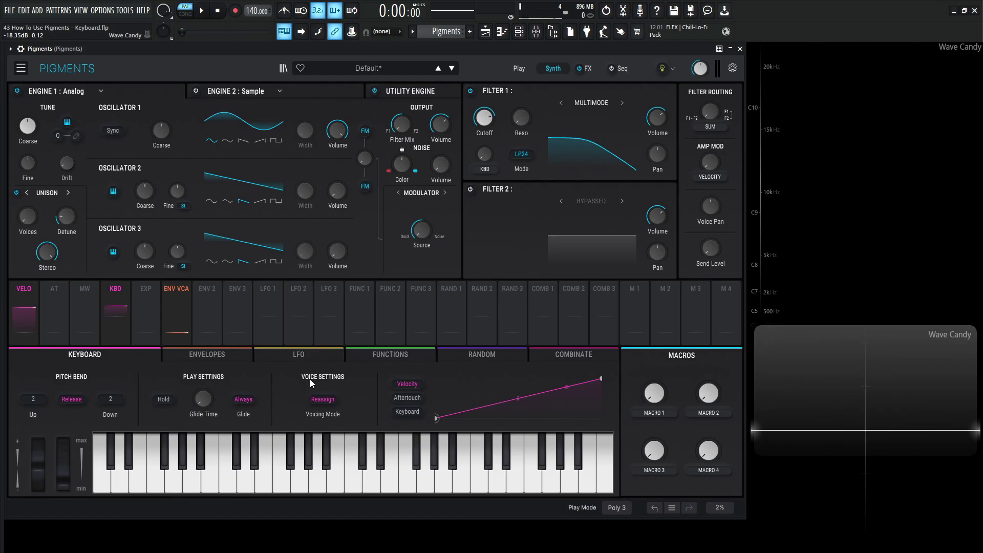
left_click(319, 398)
left_click(349, 443)
Step: Set the Env VCA release to 1.41 s and change Oscillator 1 to a sawtooth wave
left_click(207, 353)
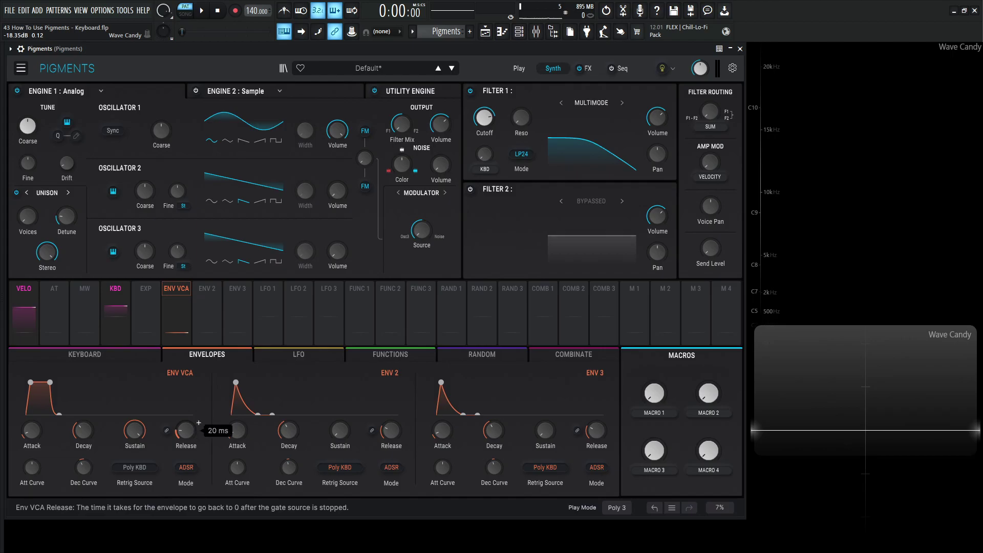
left_click_drag(198, 423, 199, 235)
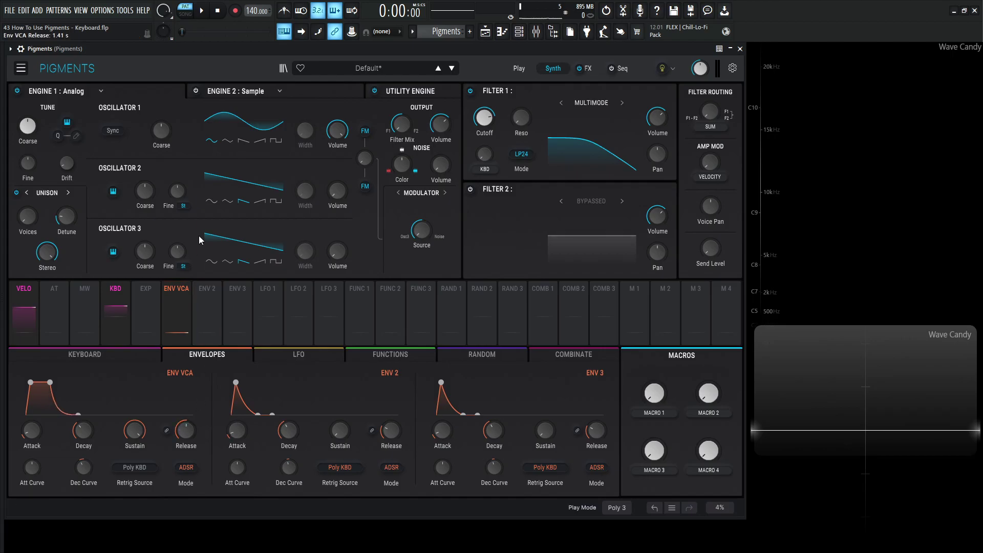
left_click(244, 141)
left_click(84, 354)
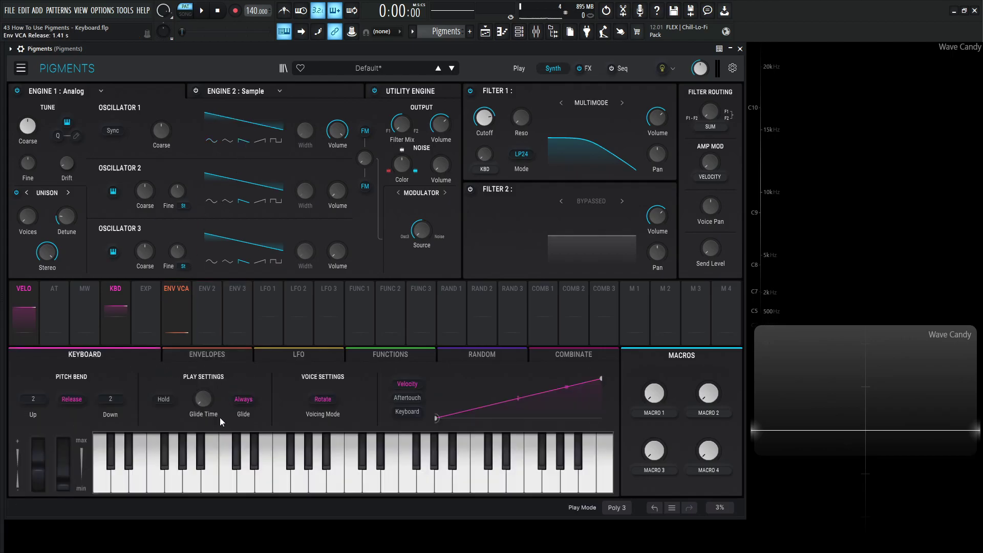
Step: Set the play mode to Poly 24, leaving the voicing mode on Rotate
left_click(322, 399)
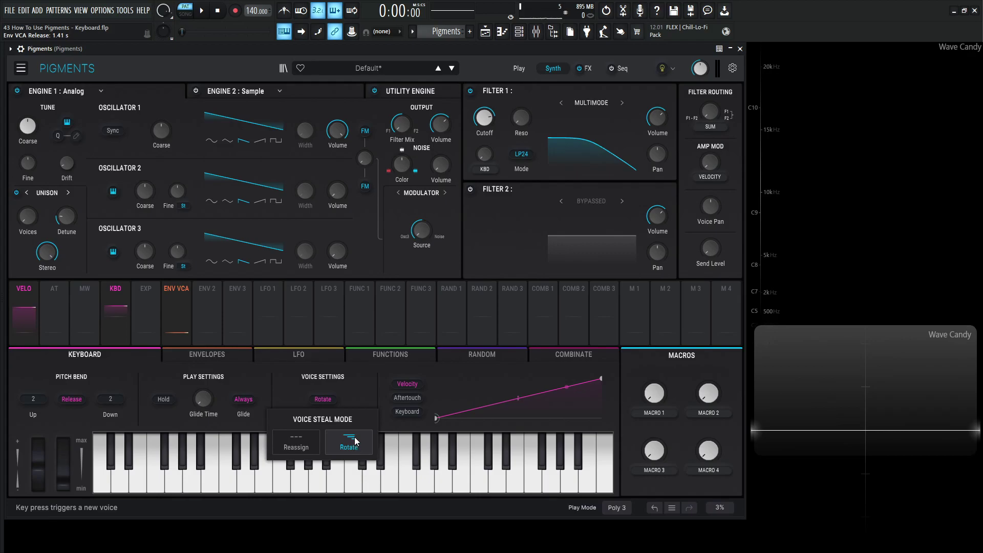
left_click(609, 507)
left_click(628, 482)
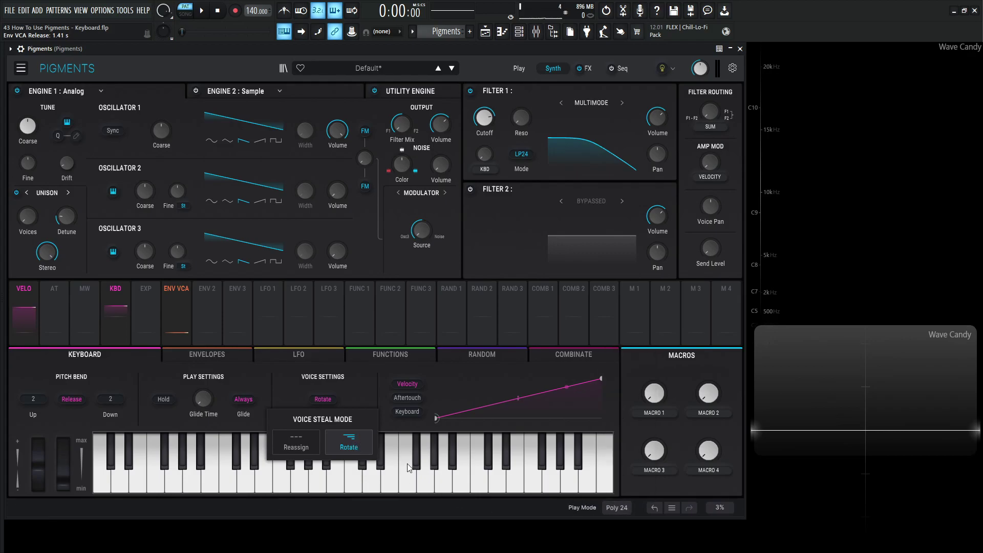
left_click(357, 379)
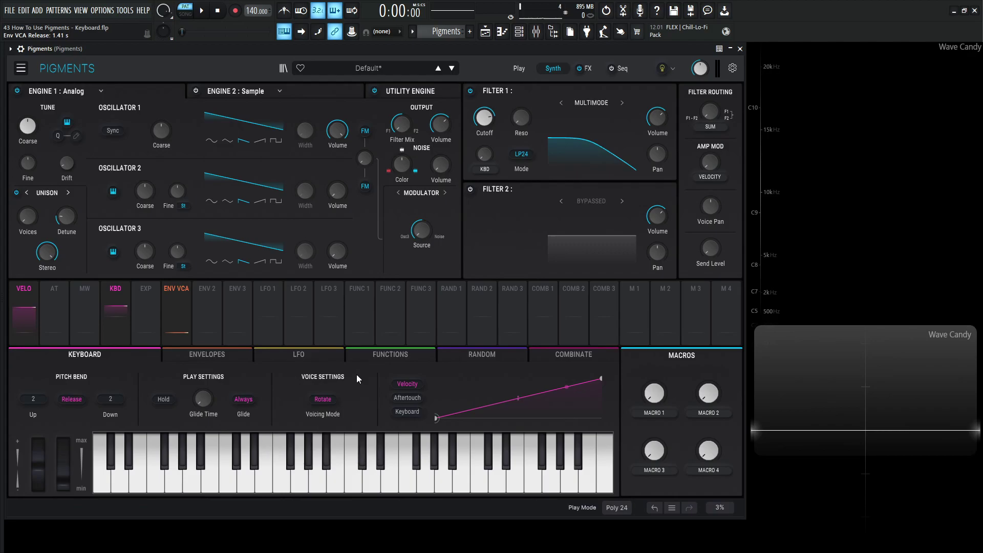
Step: Play the same note repeatedly to hear how voices stack in Rotate mode
key("c")
key("c")
key("c")
key("c")
key("c")
key("c")
key("c")
key("c")
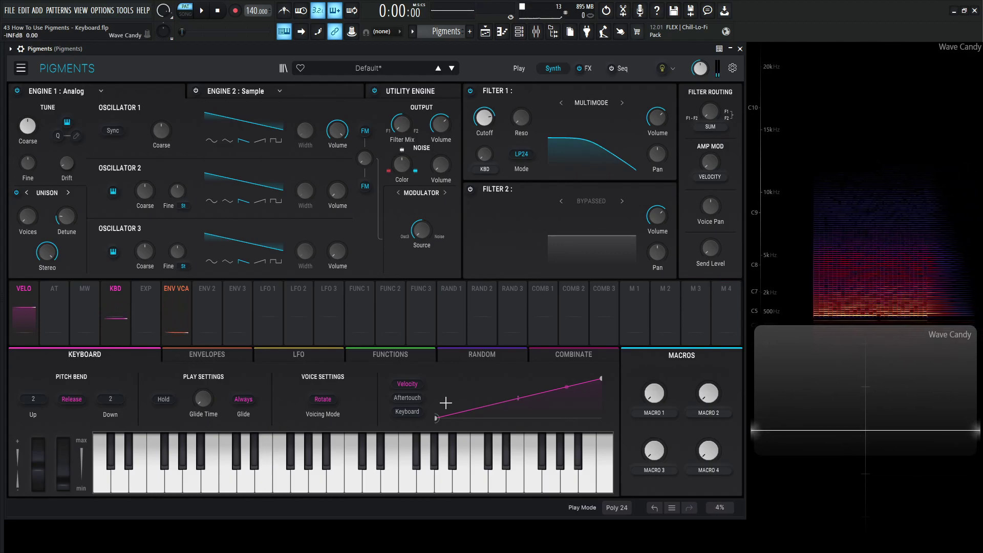
Step: Switch the voicing mode to Reassign and play notes, and set it back to Rotate for comparison
left_click(317, 400)
left_click(348, 448)
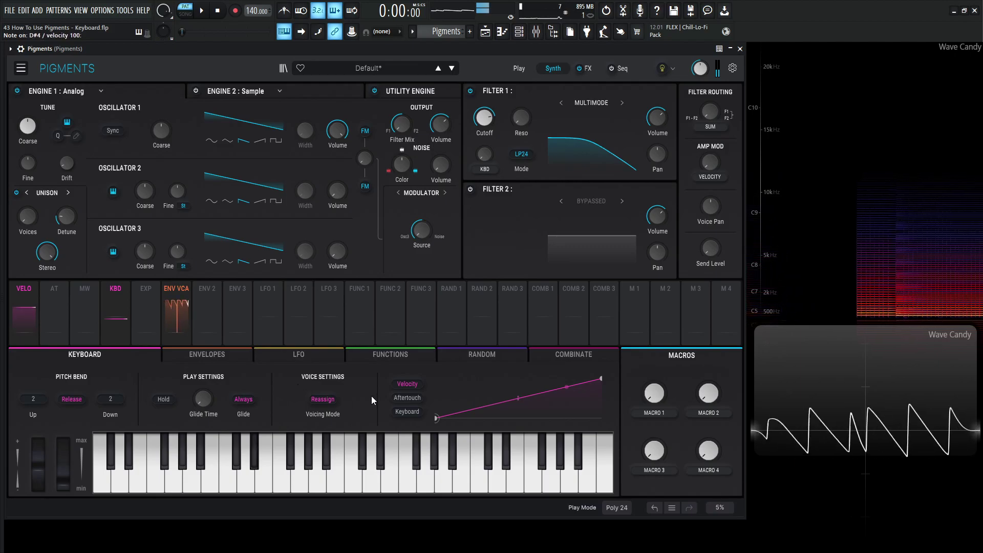
left_click(327, 399)
left_click(358, 441)
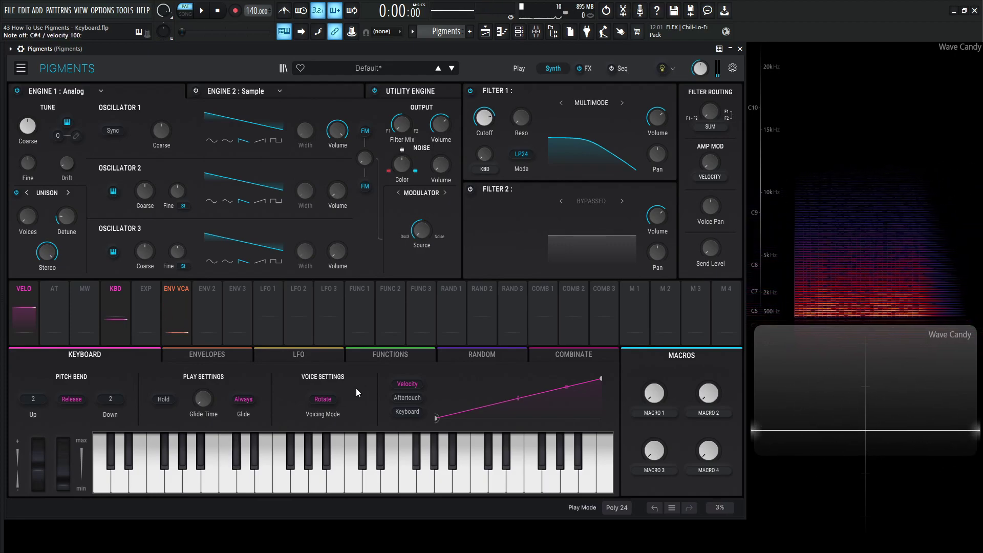
Step: Load a fresh default preset, try bending the velocity curve, and restore it to a straight line
left_click(21, 68)
left_click(46, 82)
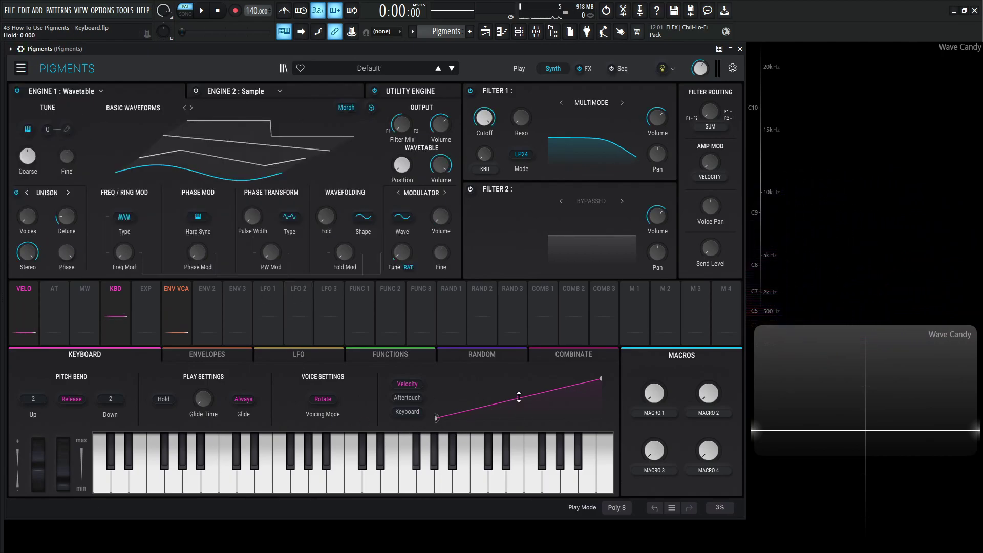
mouse_move(518, 398)
left_mouse_down()
mouse_move(518, 419)
mouse_move(518, 392)
mouse_move(518, 405)
left_mouse_up()
left_click_drag(436, 417, 446, 440)
double_click(519, 406)
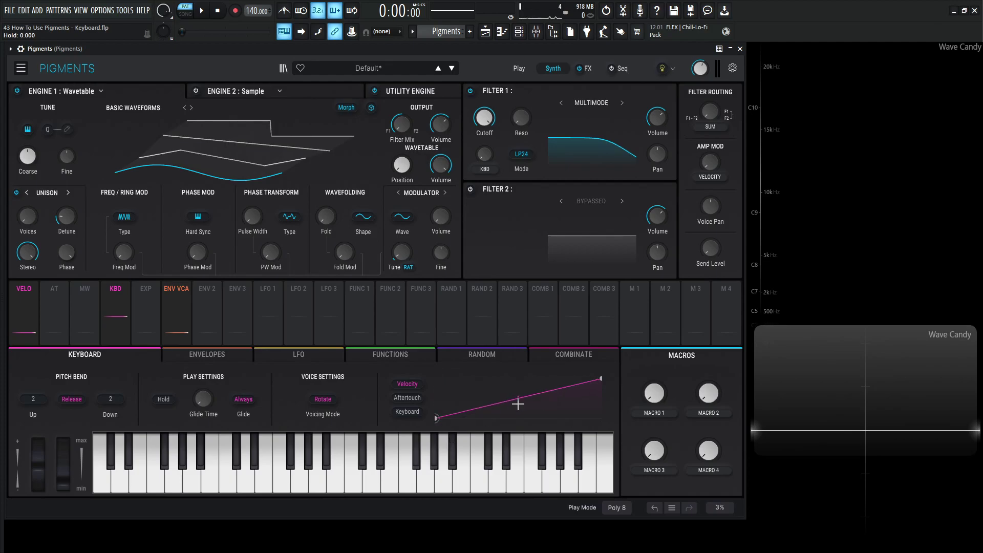
Step: Look through the Aftertouch and Keyboard response curves, ending on the Keyboard curve
left_click(410, 413)
left_click(410, 397)
left_click(409, 409)
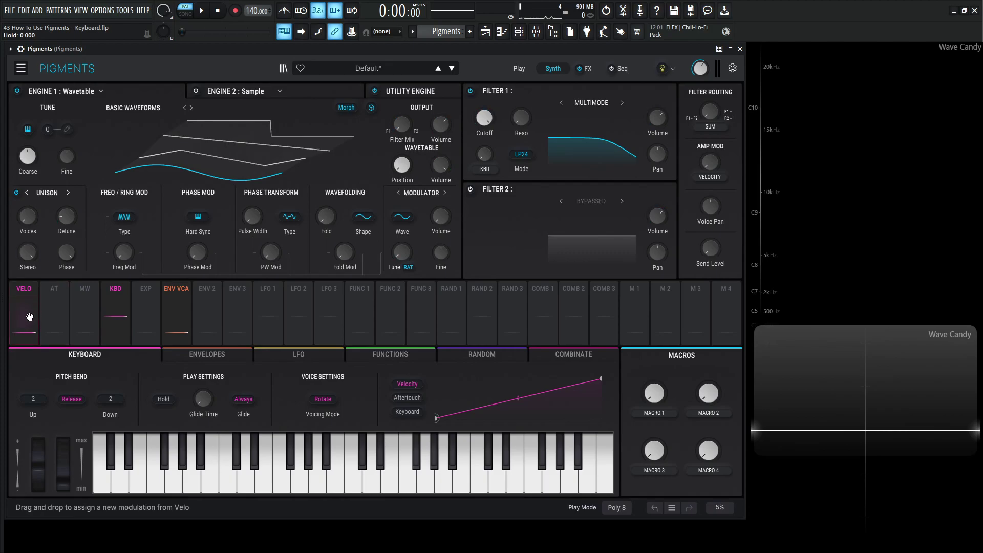
left_click(398, 398)
left_click(405, 412)
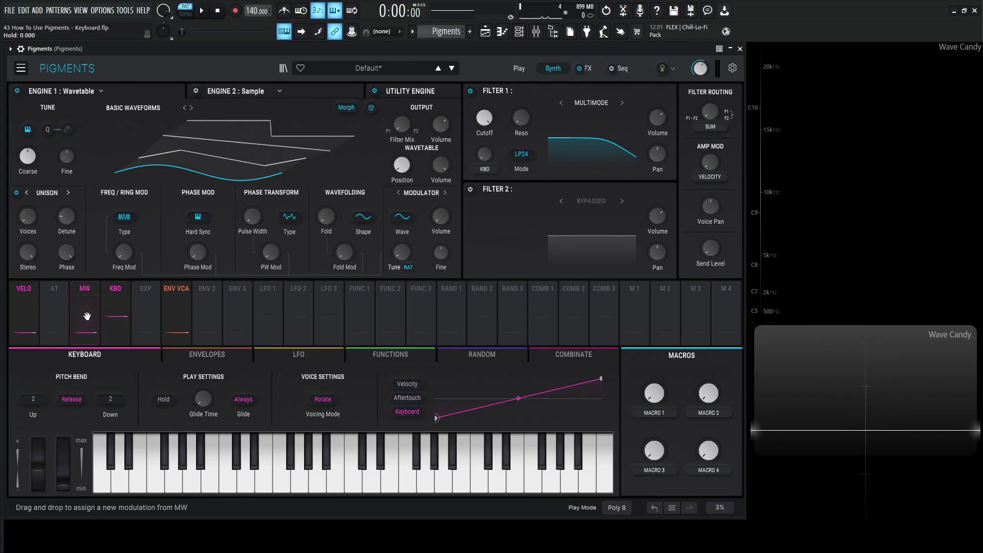
Step: Assign the mod wheel to the Filter 1 cutoff, lower the cutoff to 294 Hz, and test the wheel while playing
left_click_drag(64, 452, 64, 481)
left_click_drag(86, 325, 484, 131)
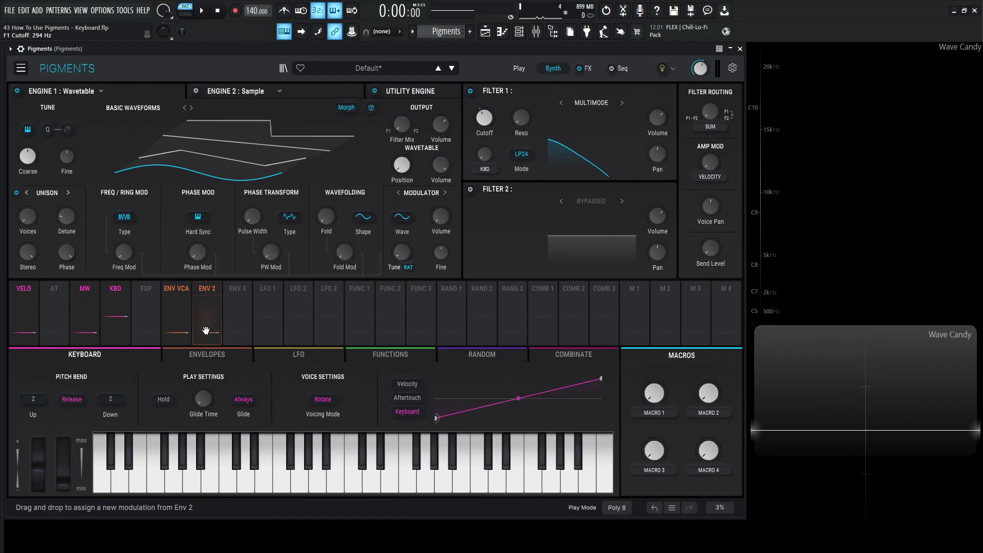
key("c")
mouse_move(63, 473)
left_mouse_down()
mouse_move(64, 440)
mouse_move(64, 481)
left_mouse_up()
key("s")
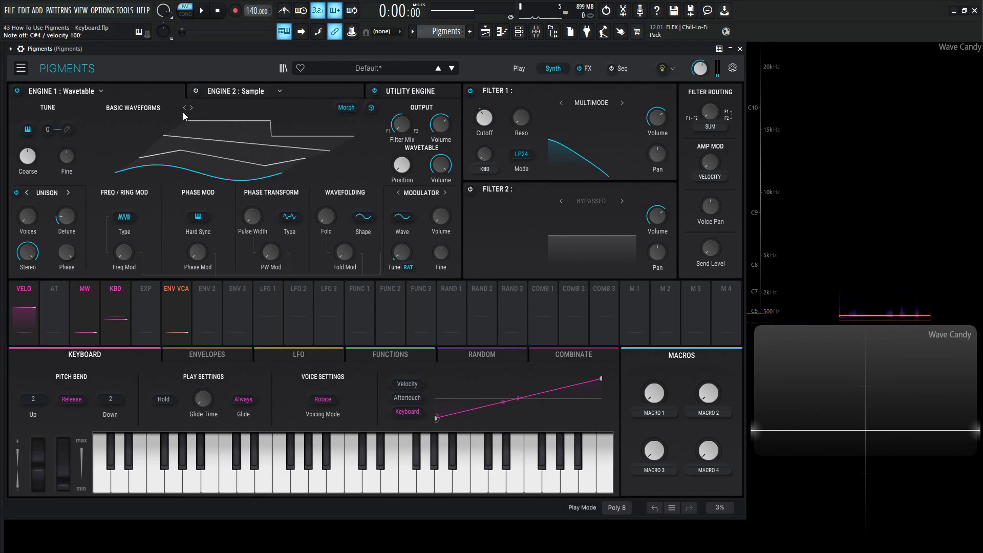
Step: Change Engine 1 to Analog and sweep the mod wheel up and down while a note plays
left_click(97, 91)
left_click(45, 138)
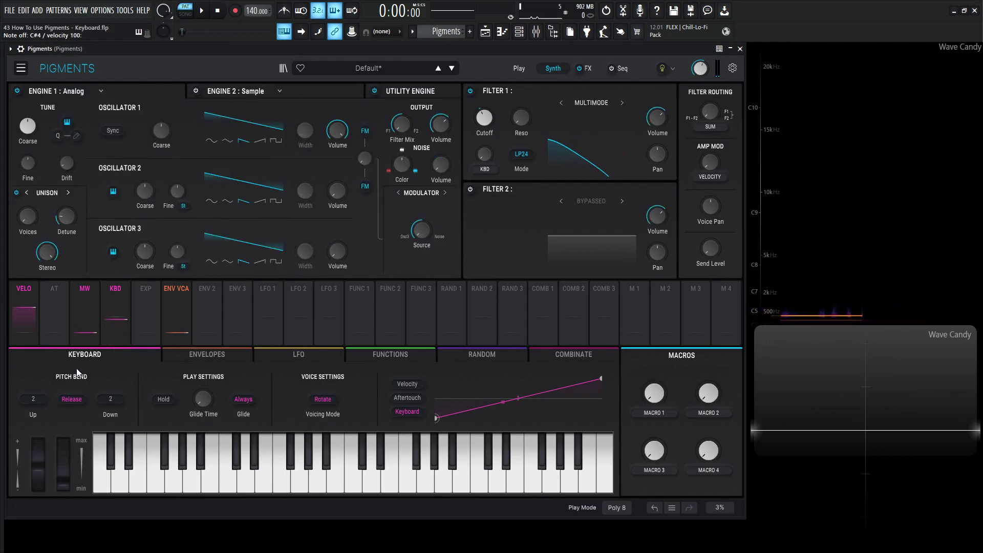
left_click_drag(60, 461, 65, 487)
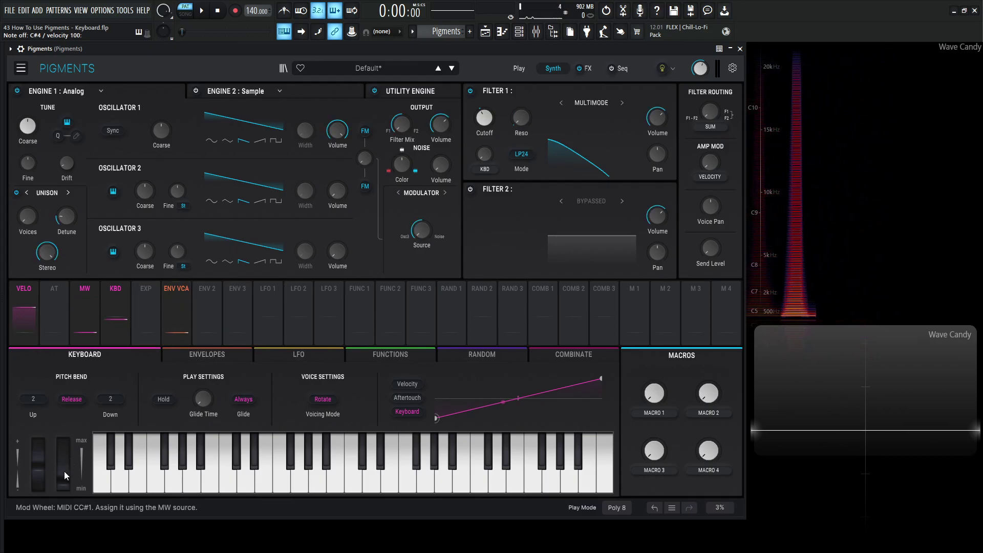
mouse_move(64, 475)
left_mouse_down()
mouse_move(64, 450)
mouse_move(64, 475)
left_mouse_up()
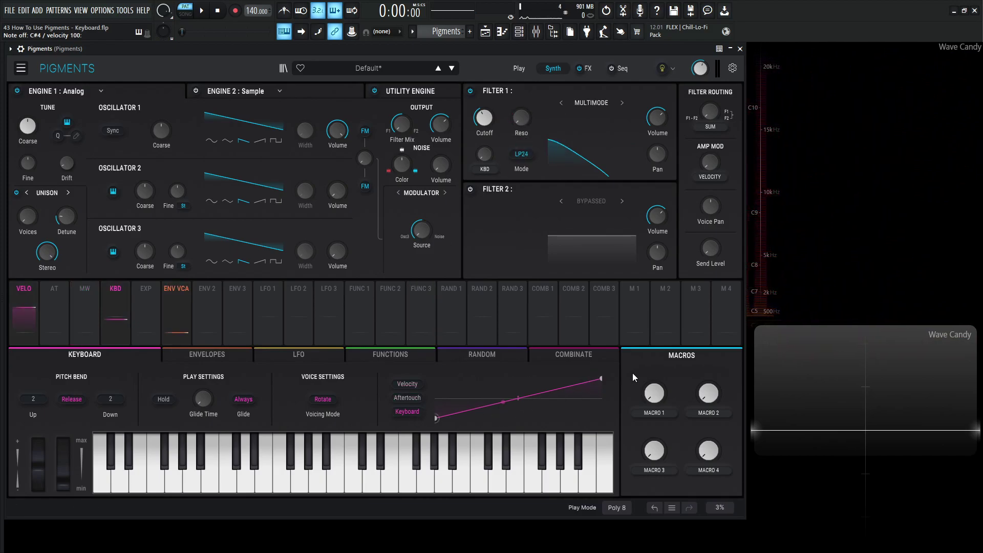
Step: Switch between the Aftertouch and Keyboard curves, ending on Keyboard, and play notes across the on-screen keyboard
left_click(409, 399)
left_click(407, 412)
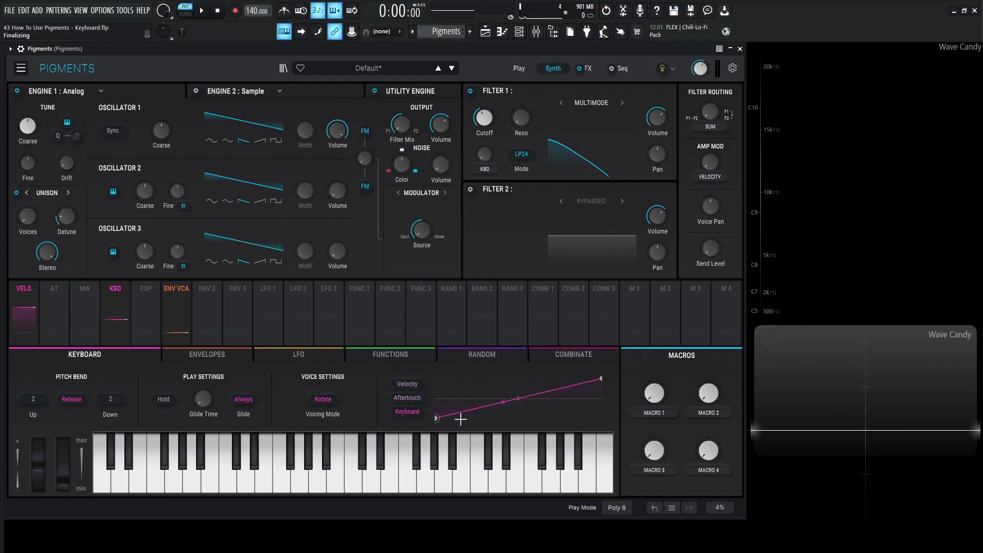
mouse_move(149, 483)
left_mouse_down()
mouse_move(573, 472)
mouse_move(331, 479)
left_mouse_up()
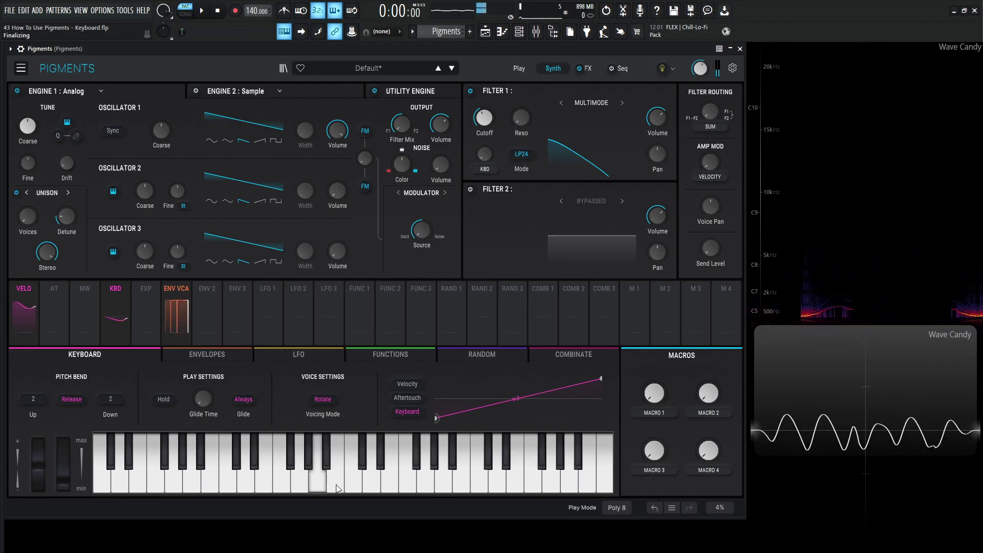
Step: Raise the Filter 1 cutoff to brighten the sound, leaving the Engine 1 type as Analog
left_click(88, 93)
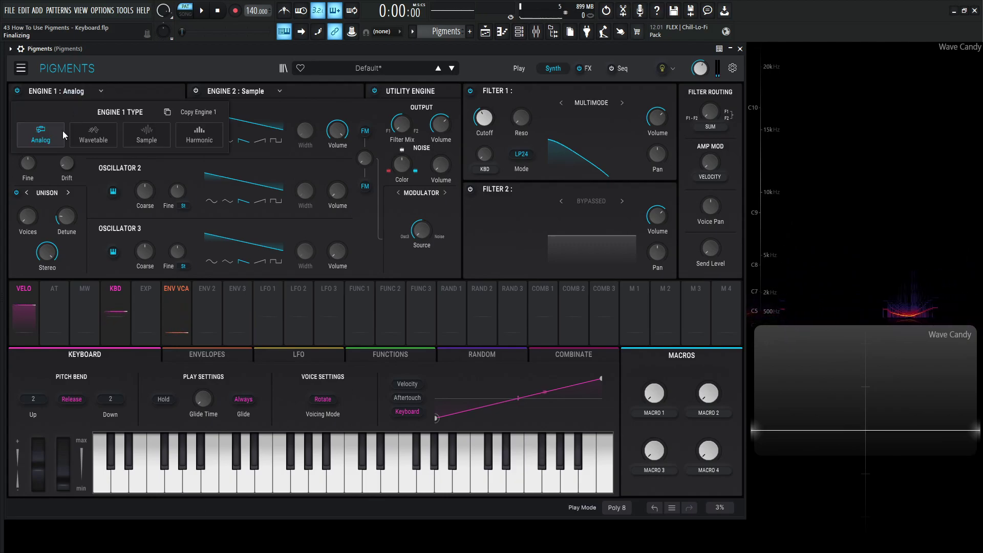
left_click(484, 117)
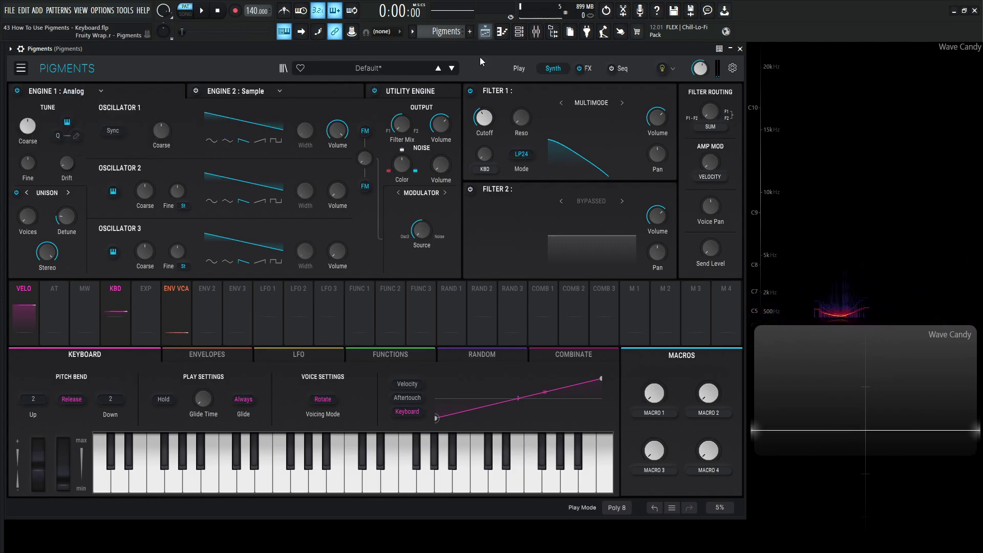
left_click_drag(484, 118, 484, 67)
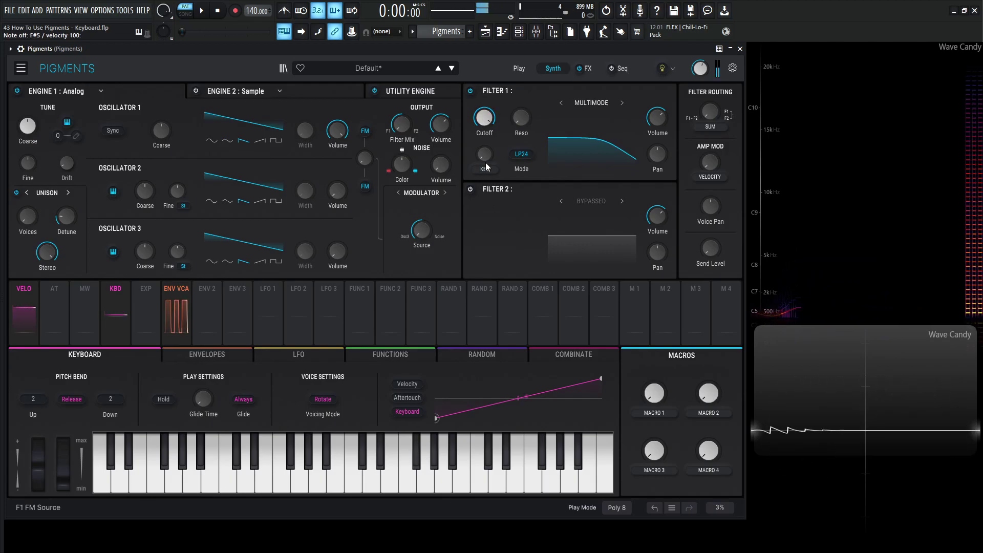
left_click_drag(487, 124, 486, 136)
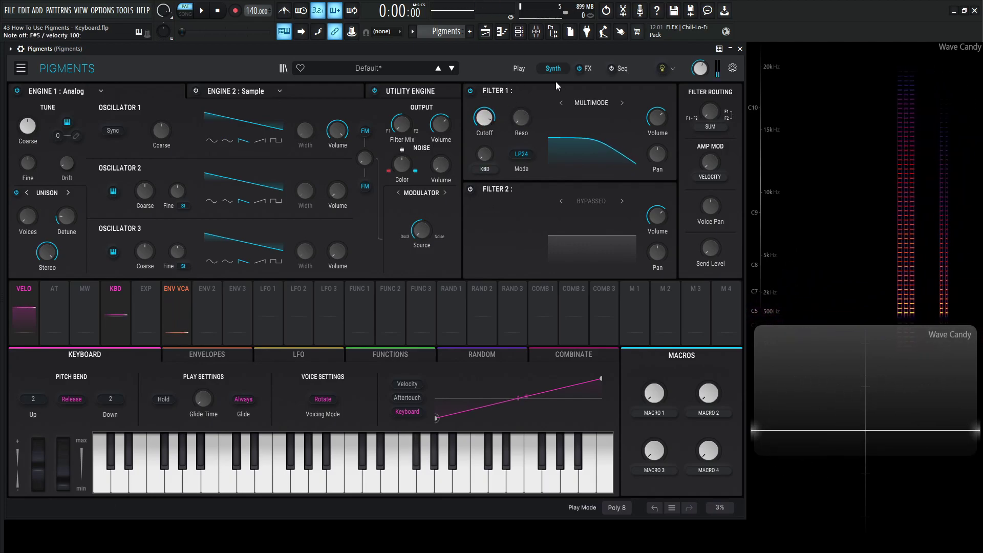
Step: Remove the Delay from FX A and move the Reverb into its first slot
left_click(589, 68)
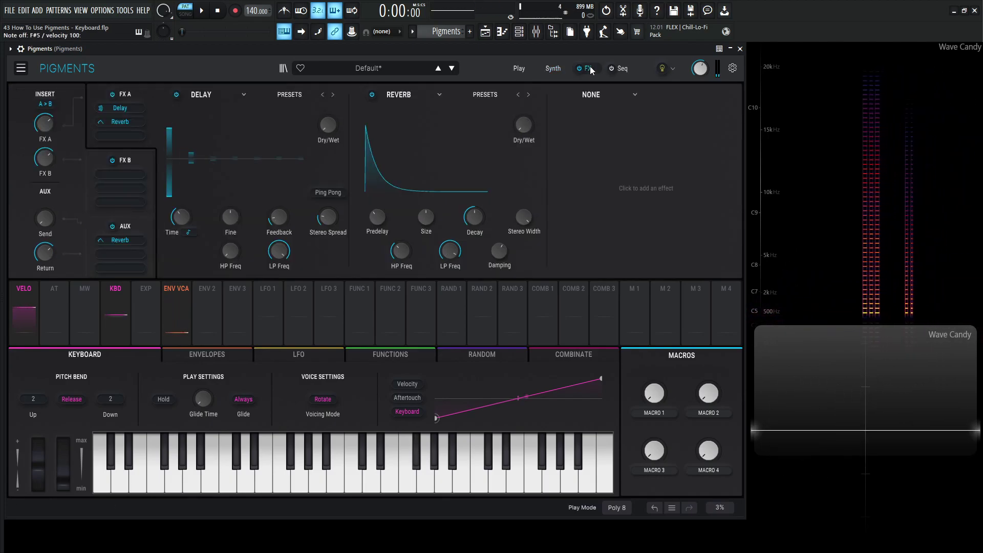
left_click(245, 94)
left_click(239, 114)
left_click(409, 95)
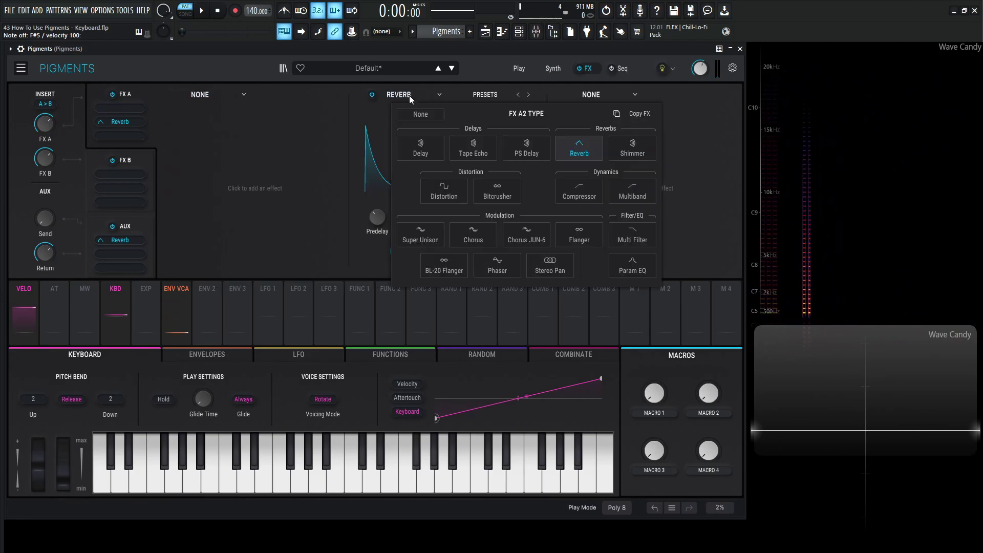
left_click(121, 121)
left_click_drag(121, 121, 121, 108)
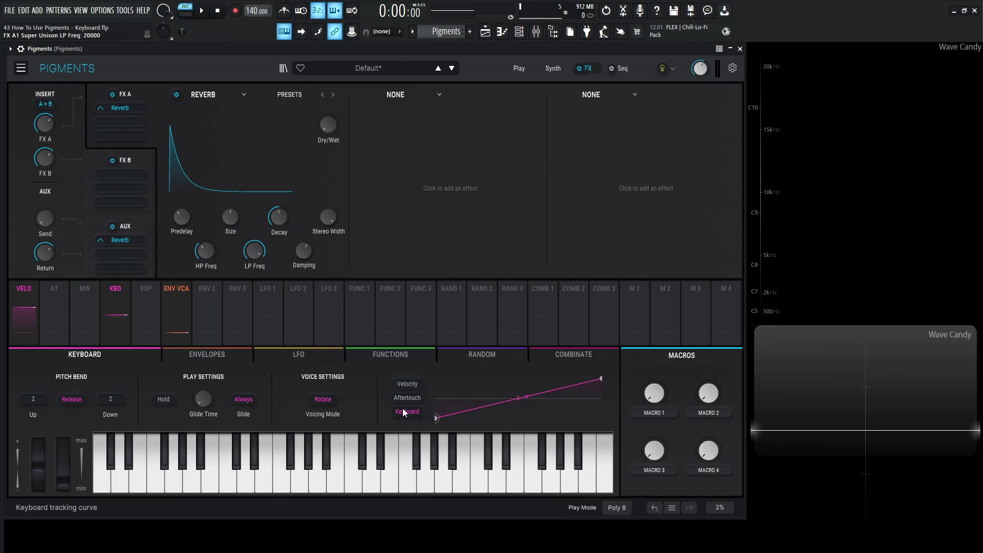
Step: Assign the KBD source to the Reverb's Dry/Wet and flatten the Keyboard curve at minimum until a steep rise near its high end
left_click_drag(111, 324, 328, 125)
left_click_drag(535, 394, 585, 436)
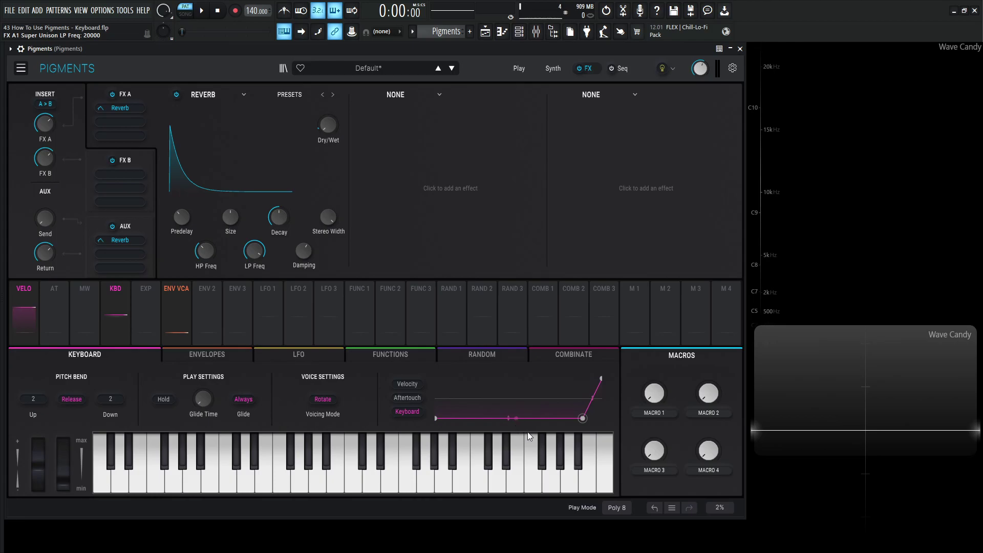
key("3")
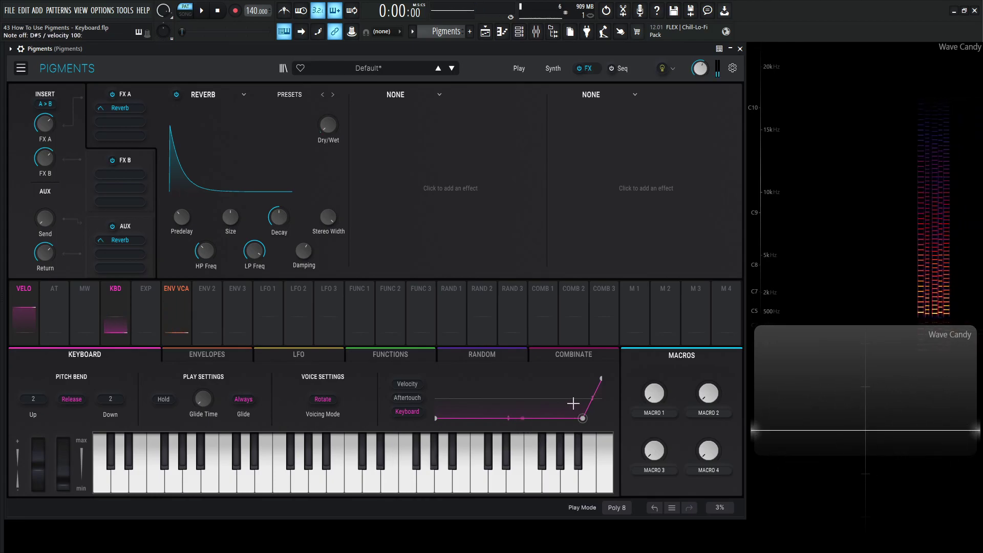
left_click_drag(555, 389, 573, 378)
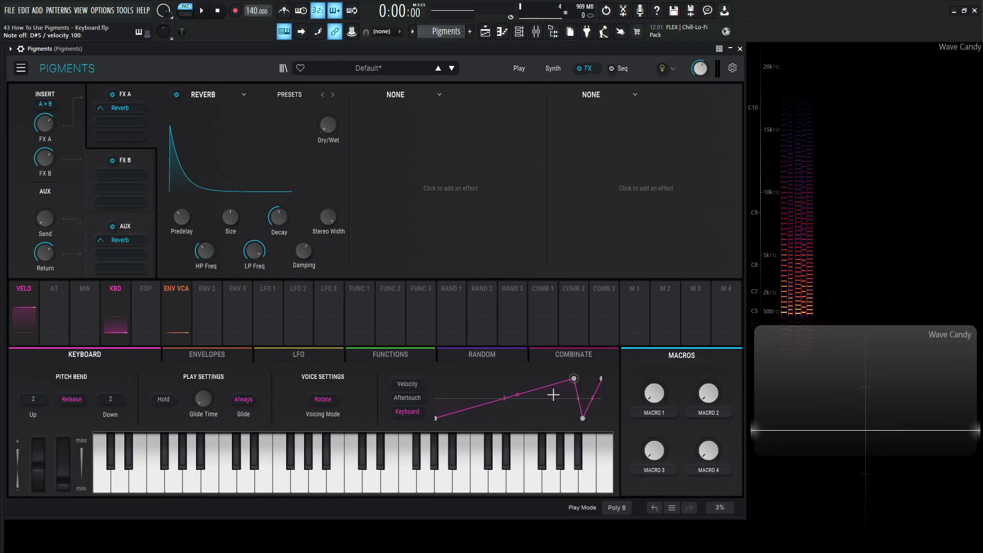
left_click_drag(573, 378, 561, 418)
Step: Play an ascending run of notes to test the reshaped Keyboard curve
key("j")
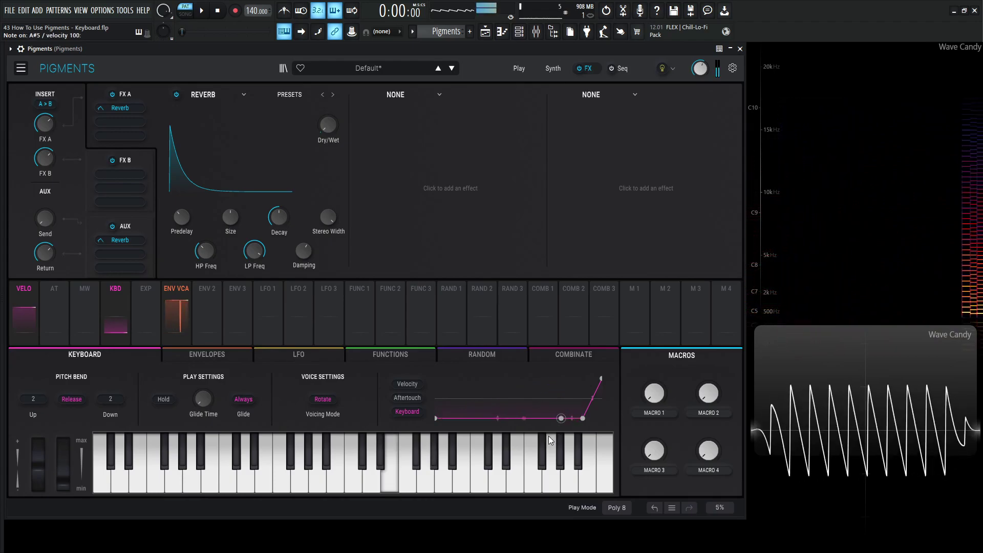
key("m")
key("comma")
key("l")
key("period")
key("semicolon")
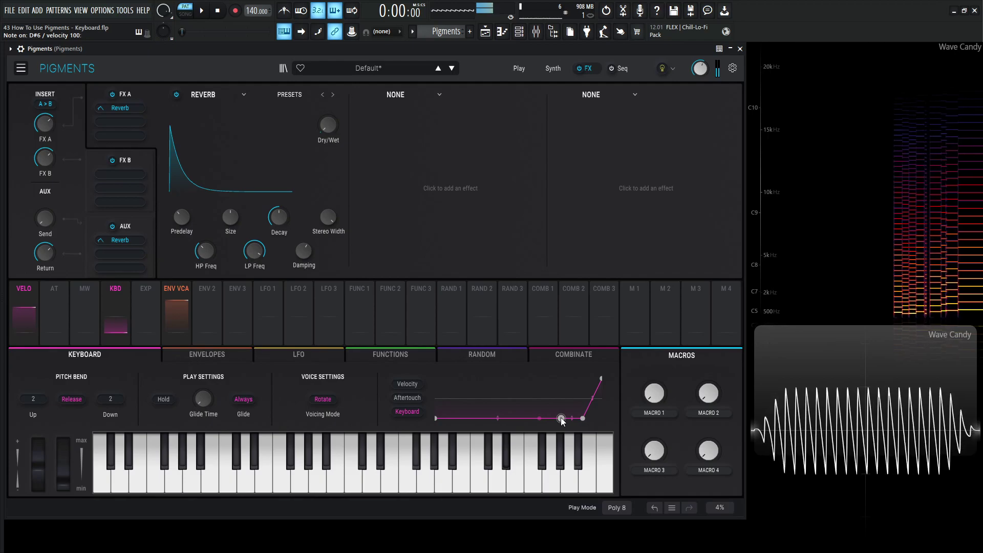
Step: Reshape the Keyboard curve into a vertical step from minimum to maximum about two-thirds along, and play notes across it
left_click_drag(561, 420, 520, 420)
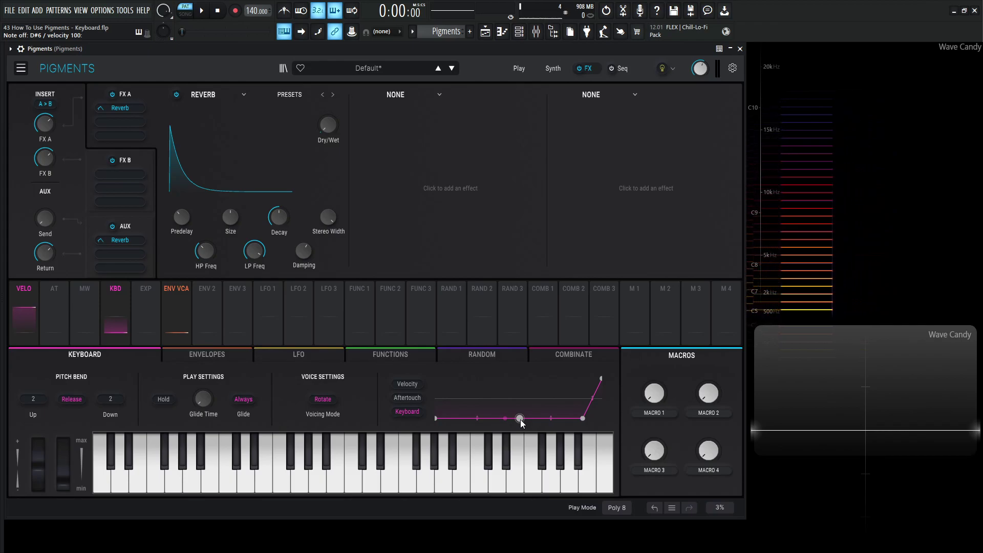
left_click_drag(582, 418, 544, 386)
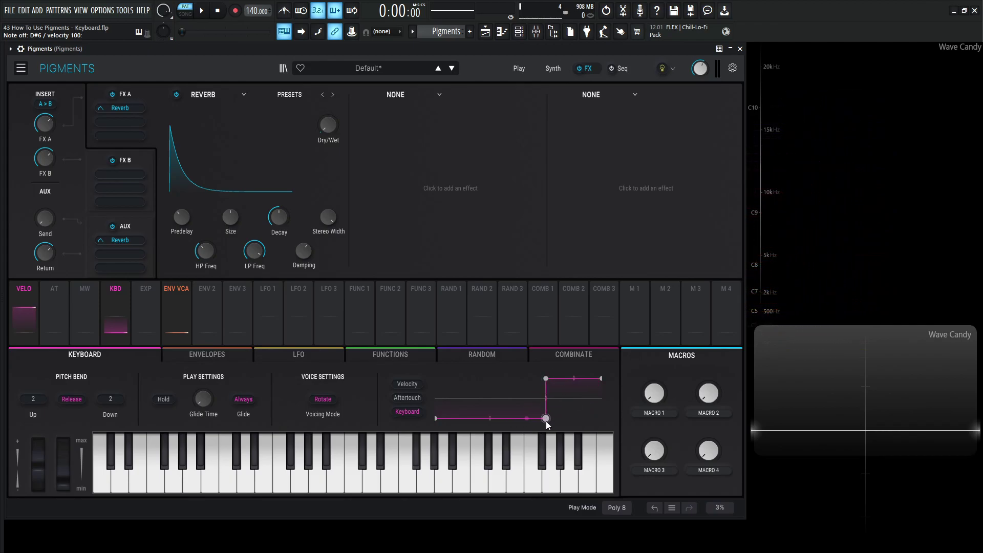
key("6")
key("7")
key("i")
key("9")
key("0")
key("p")
key("equal")
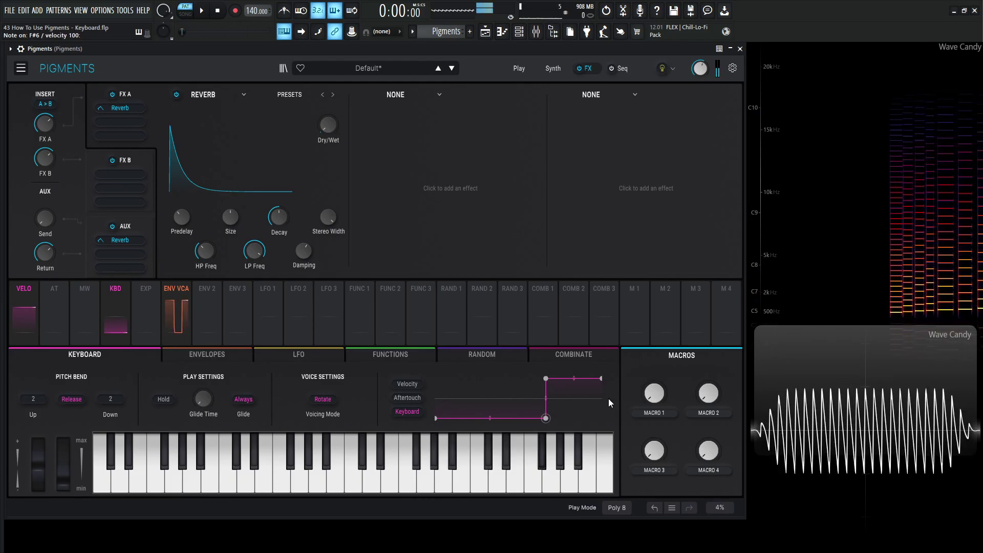
key("0")
key("p")
key("equal")
key("6")
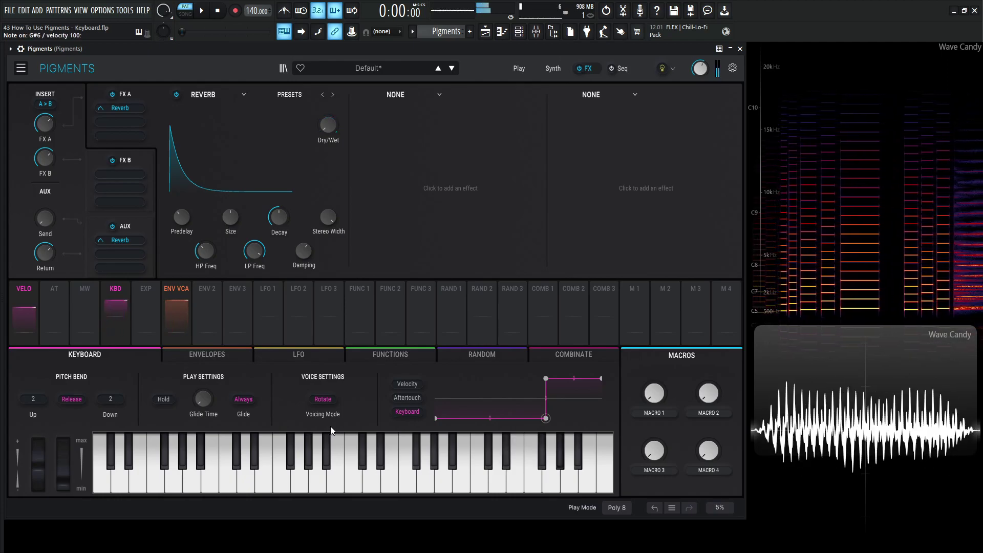
key("F6")
key("F6")
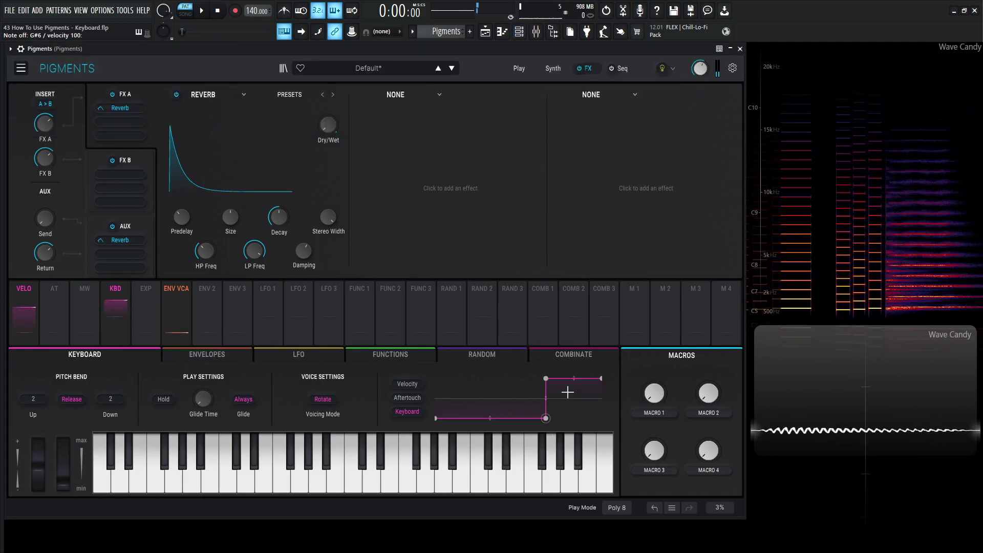
Step: Play melodies up and down around the Keyboard curve's step to compare dry notes with reverberated notes
key("5")
key("e")
key("3")
key("e")
key("5")
key("6")
key("5")
key("e")
key("3")
key("2")
key("3")
key("e")
key("5")
key("6")
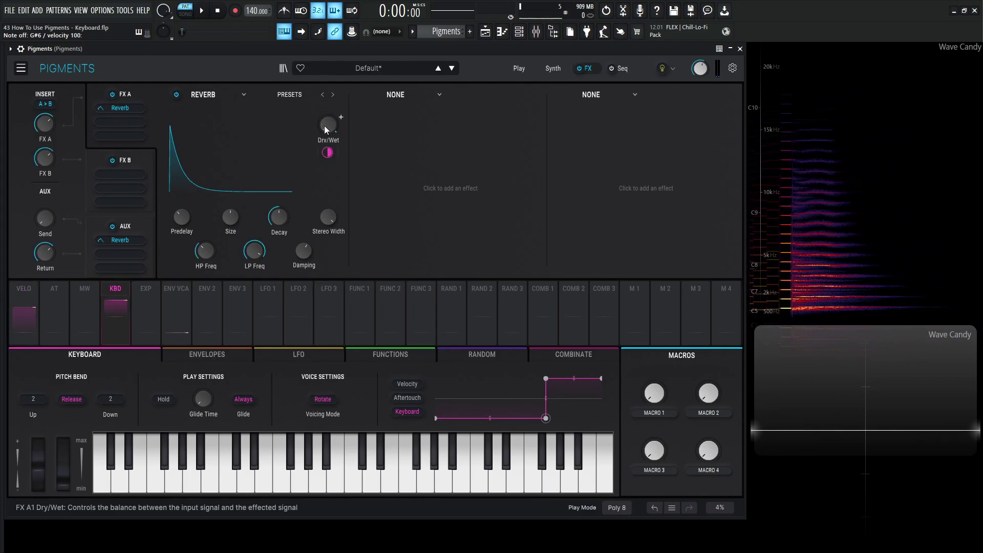
key("6")
key("7")
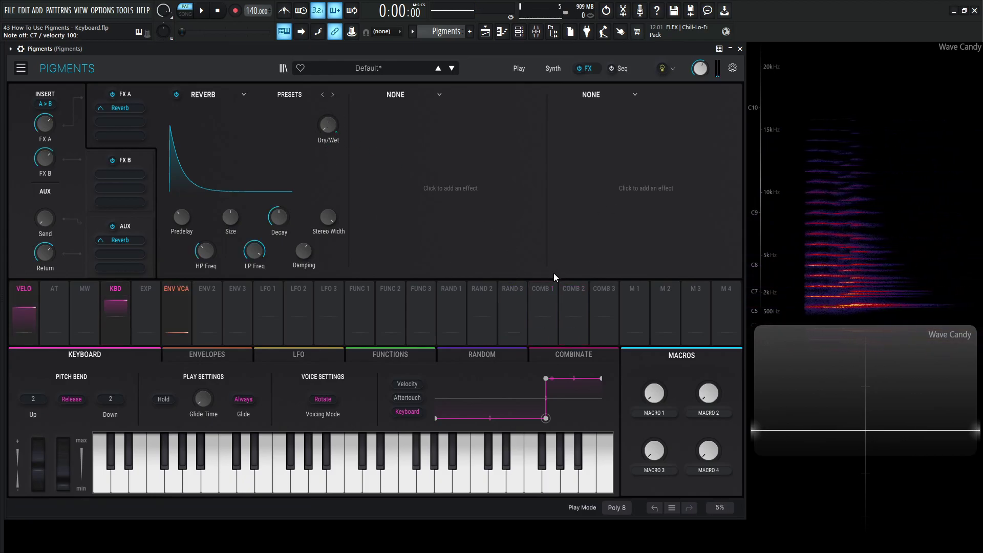
key("i")
key("7")
key("6")
key("7")
key("5")
key("e")
key("3")
key("2")
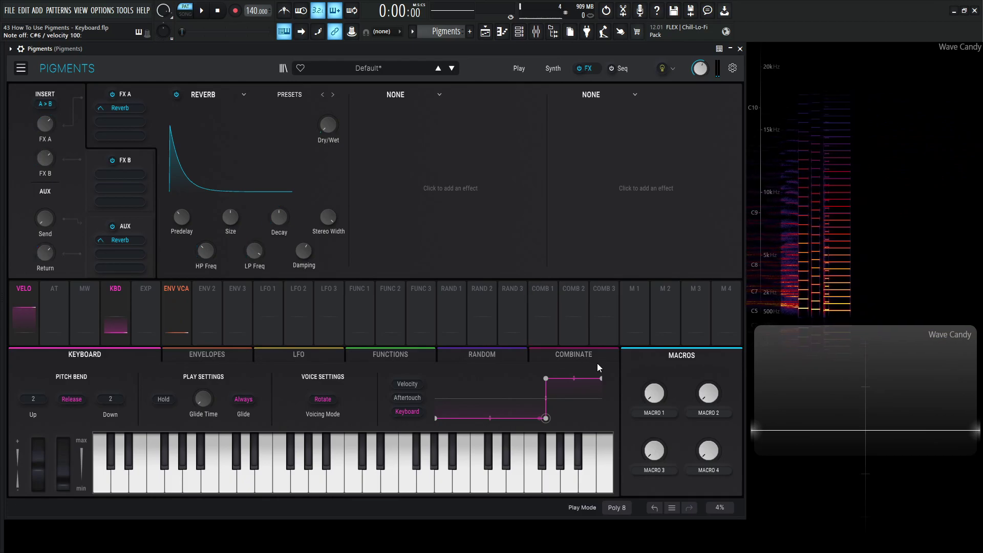
Step: Restore the Keyboard curve to a straight line and set the KBD modulation amount on the Reverb's Dry/Wet to 0.00
left_click_drag(546, 378, 548, 399)
double_click(546, 398)
double_click(546, 419)
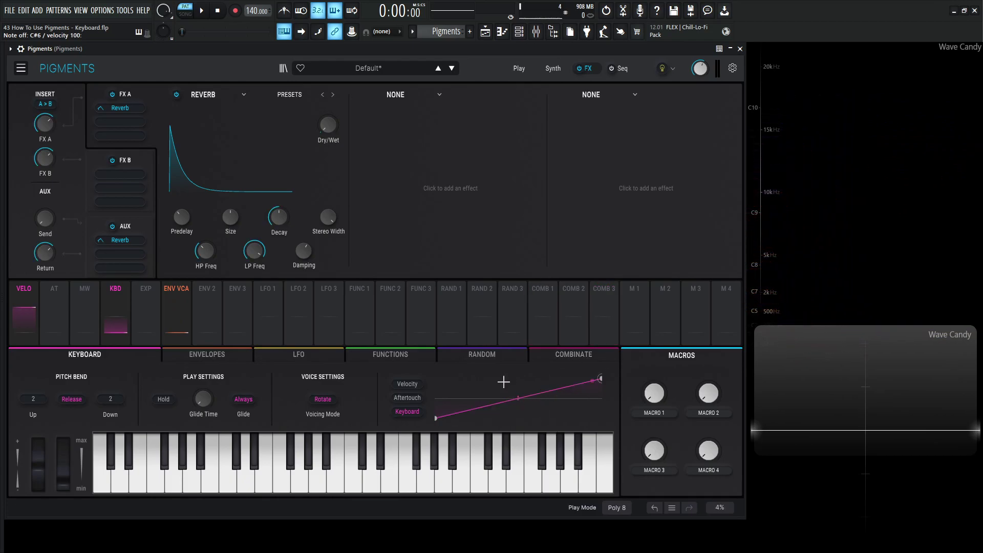
mouse_move(330, 124)
left_click_drag(326, 153, 326, 155)
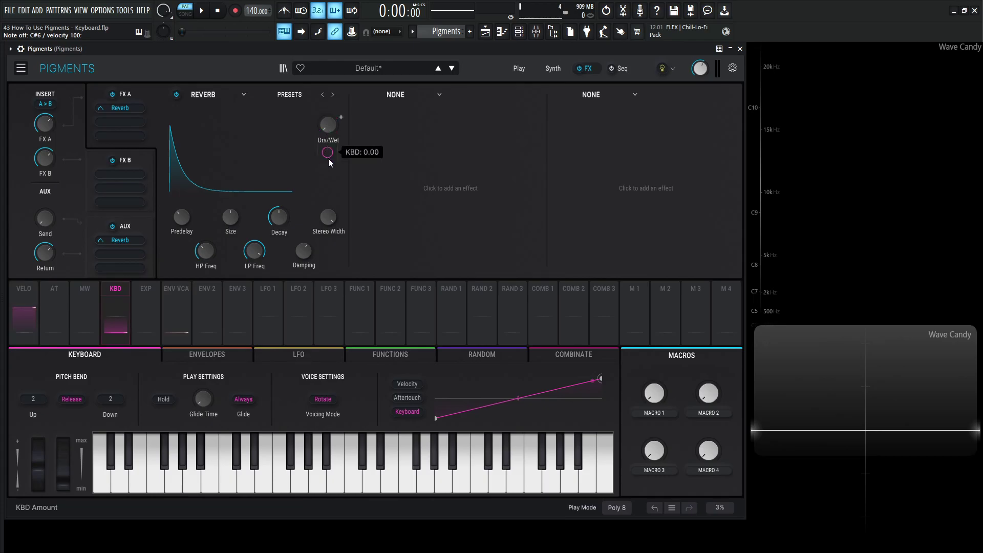
Step: Review the Velocity and Aftertouch response curves and return to the Synth page
left_click(413, 399)
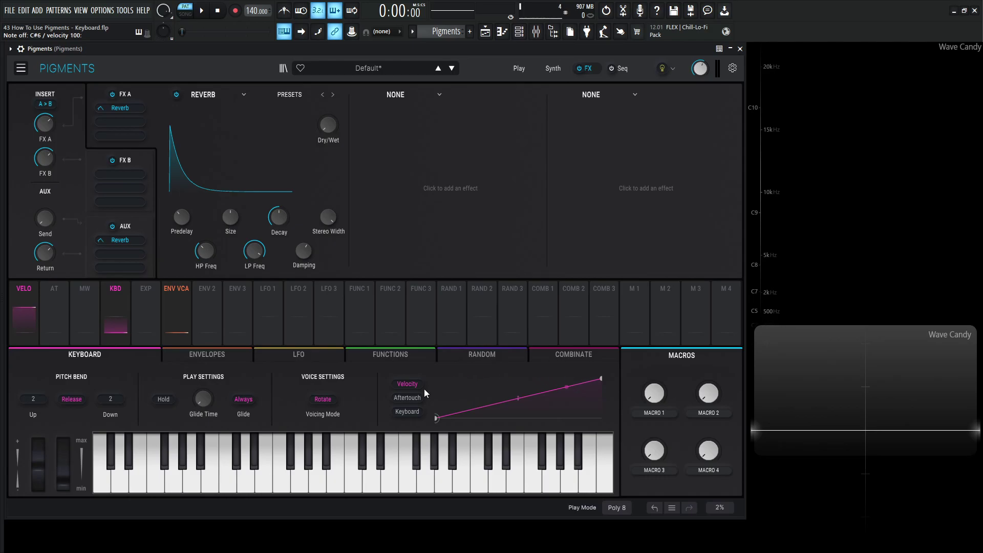
left_click(553, 68)
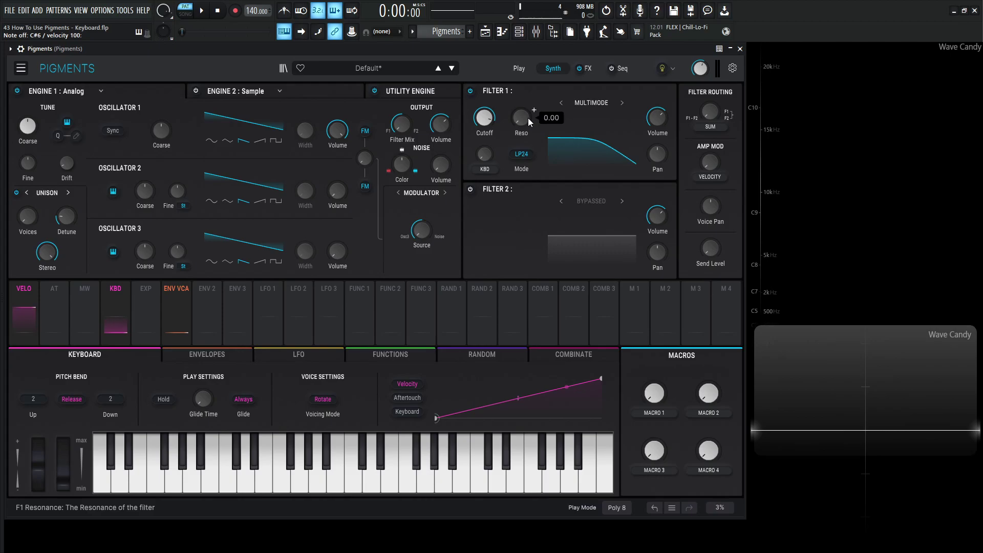
left_click(412, 397)
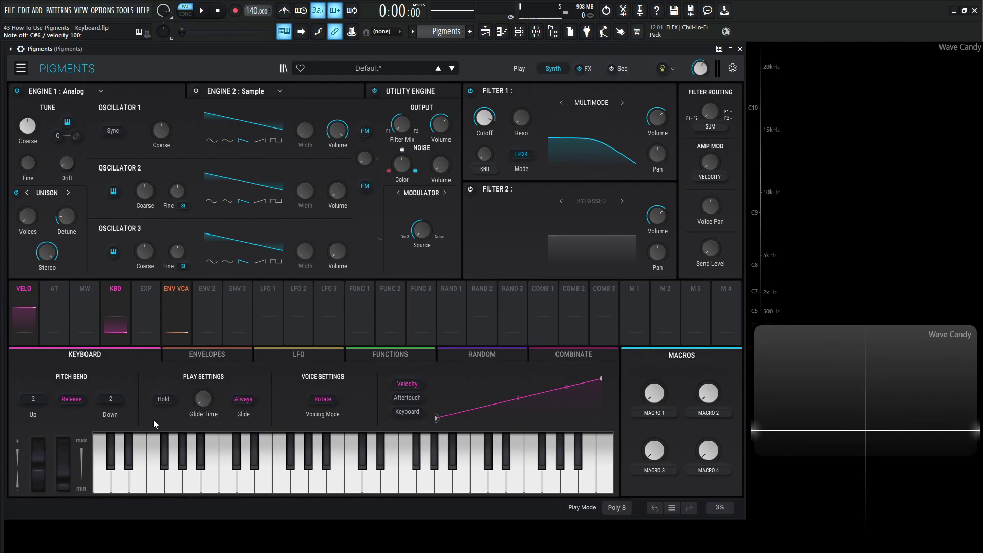
Step: Examine the global, preset and MPE settings, including Play Mode and Voice Mode, and close them again
left_click(732, 68)
left_click_drag(714, 49, 555, 51)
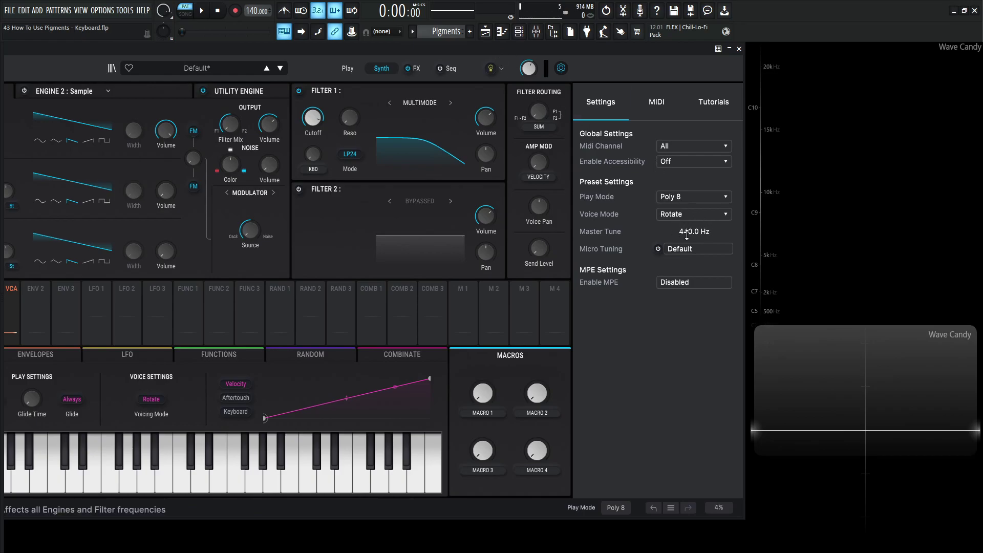
left_click_drag(484, 51, 678, 49)
left_click(586, 69)
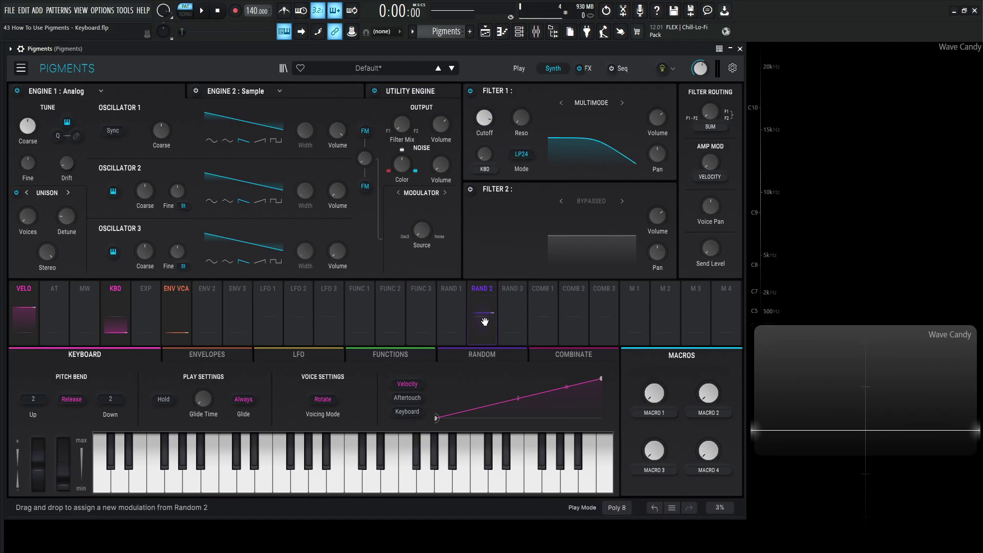